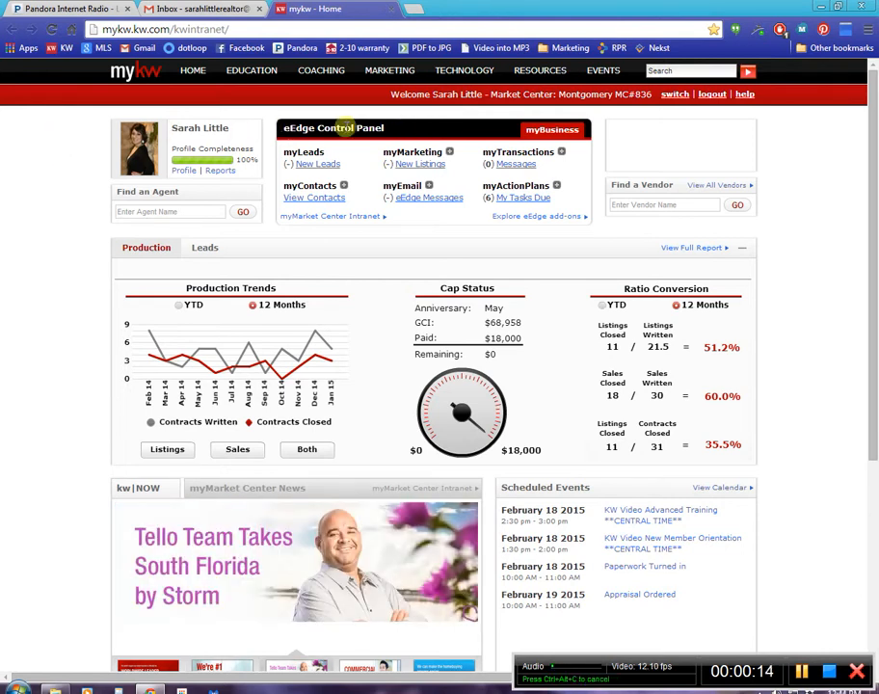
Open the myTransactions messages from the eEdge Control Panel to reach the list of loops.
{"action": "left_click_drag", "start_coordinate": [484, 152], "coordinate": [565, 159]}
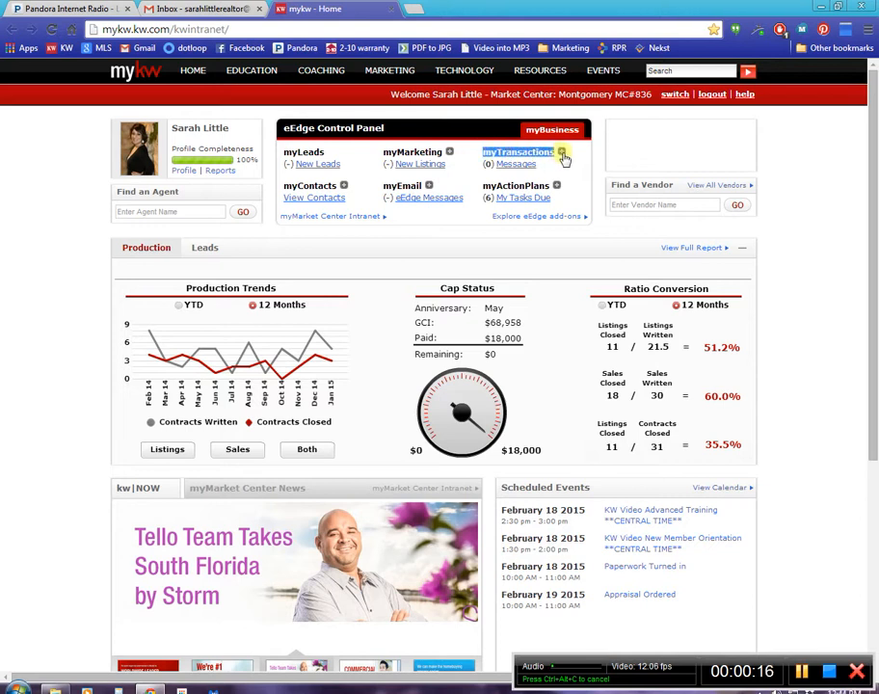
{"action": "left_click", "coordinate": [522, 168]}
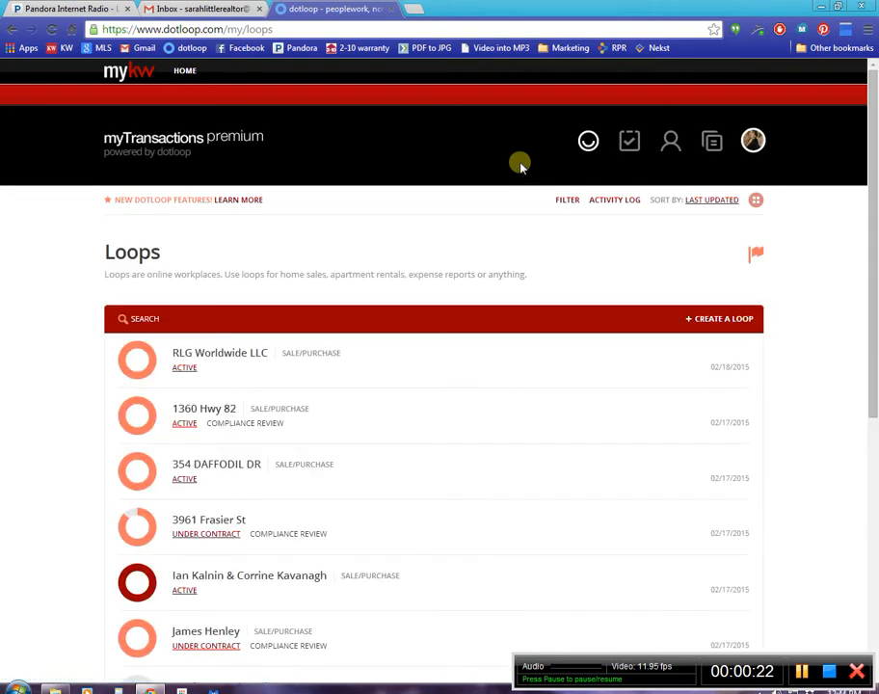
{"action": "left_click_drag", "start_coordinate": [91, 222], "coordinate": [98, 621]}
{"action": "left_click", "coordinate": [82, 593]}
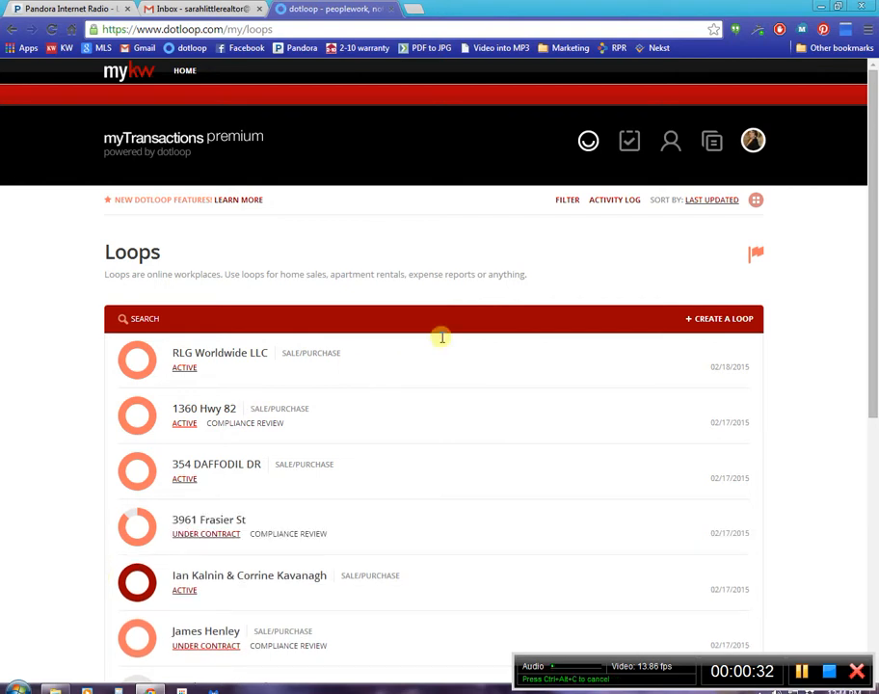
Review the loop filter options and the recent notifications, closing each of them again.
{"action": "left_click", "coordinate": [563, 202]}
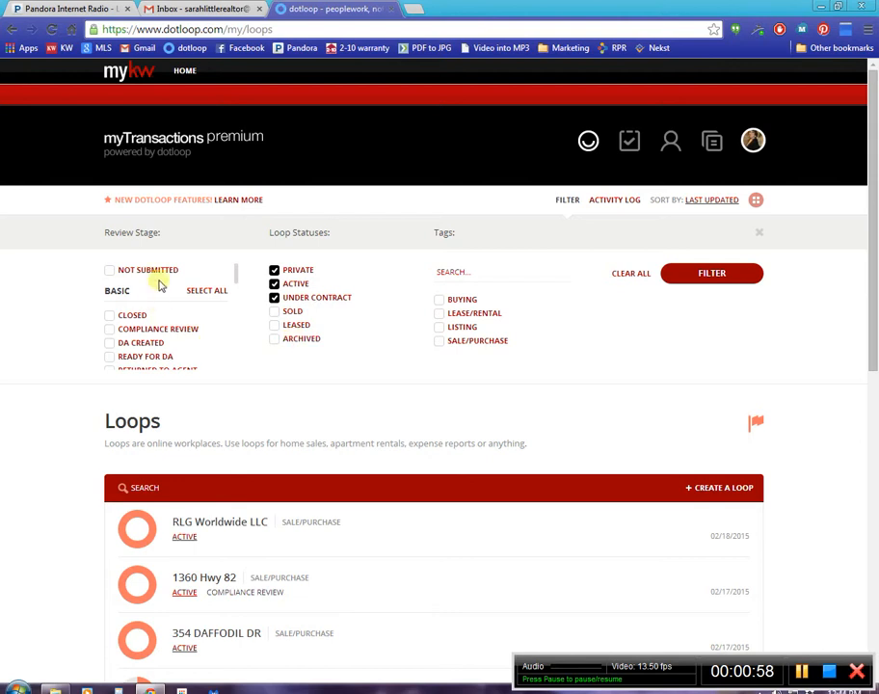
{"action": "left_click", "coordinate": [758, 232]}
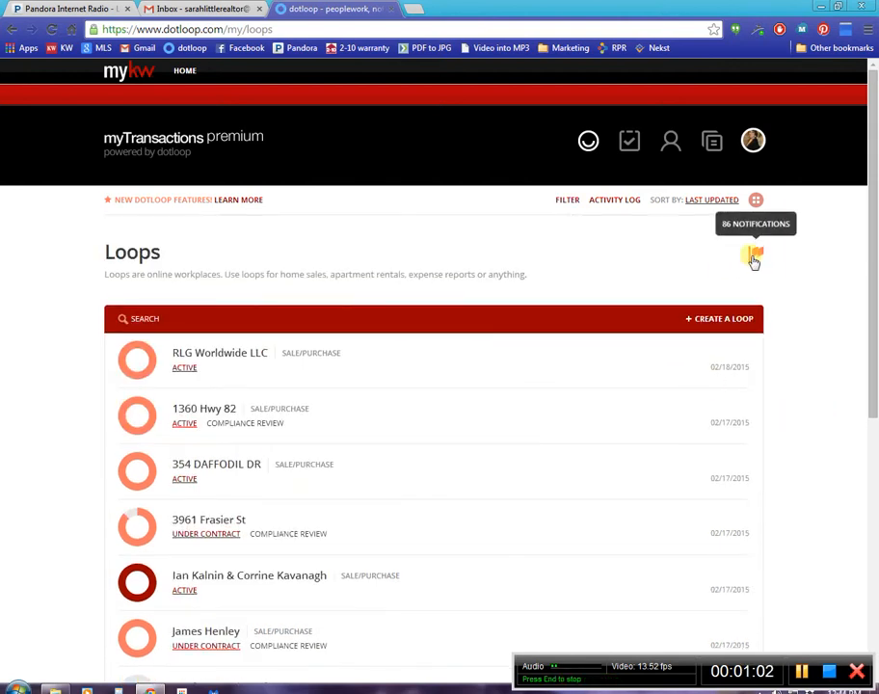
{"action": "left_click", "coordinate": [753, 258]}
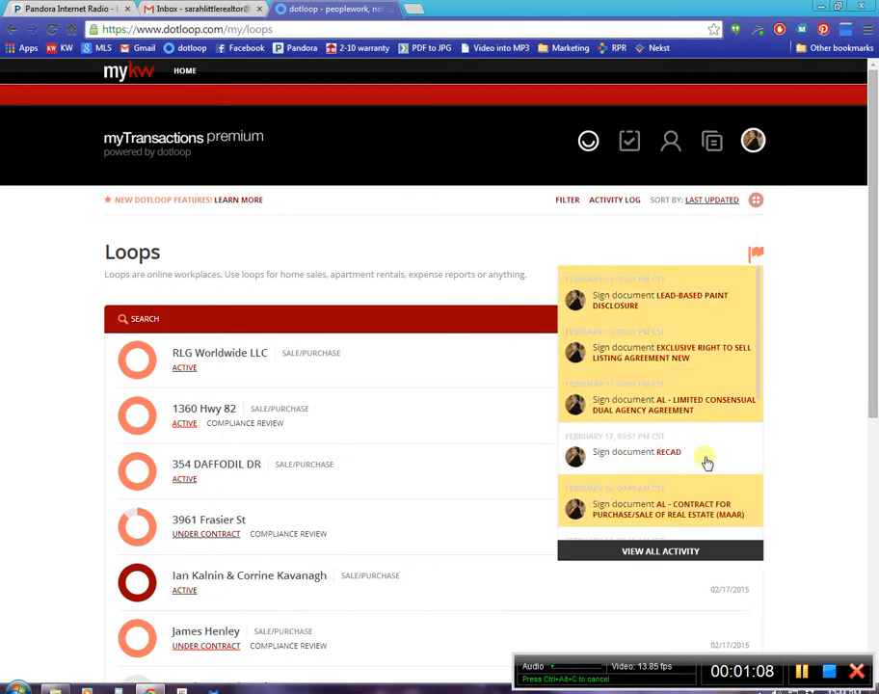
{"action": "left_click", "coordinate": [755, 255]}
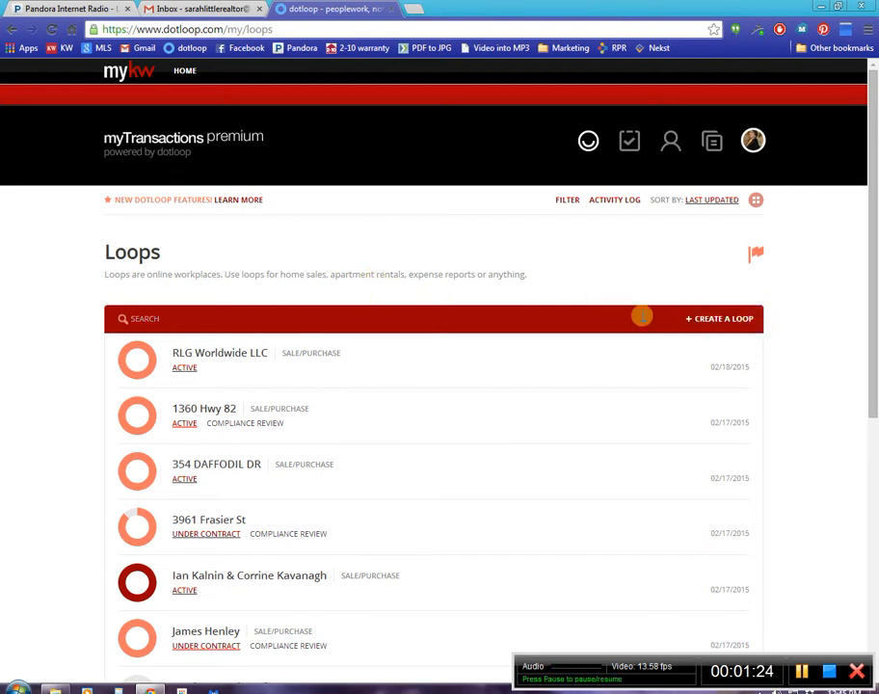
Create a new loop named "Test Loop".
{"action": "left_click", "coordinate": [732, 324]}
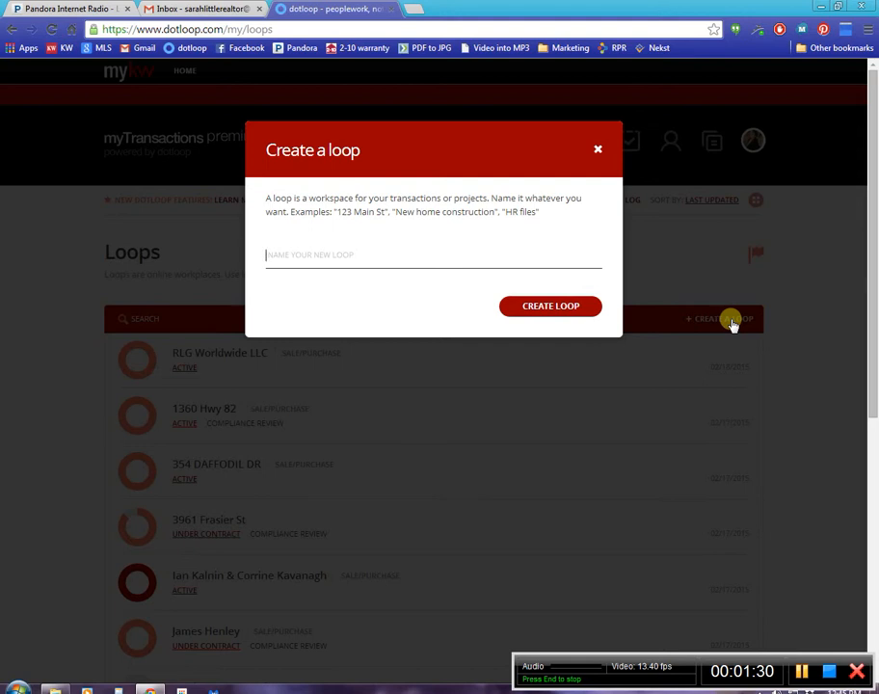
{"action": "type", "text": "Test"}
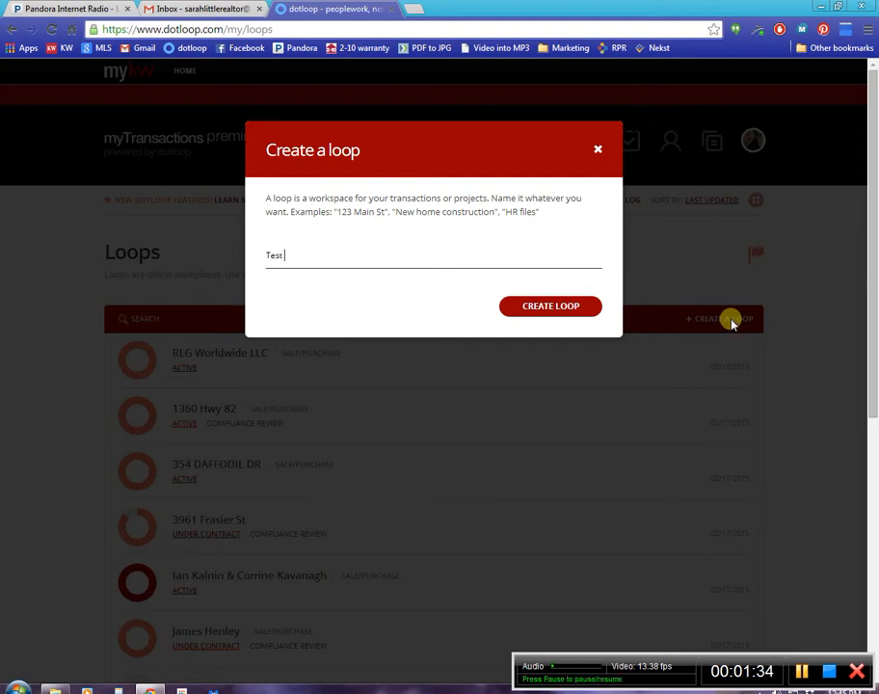
{"action": "type", "text": " Loop"}
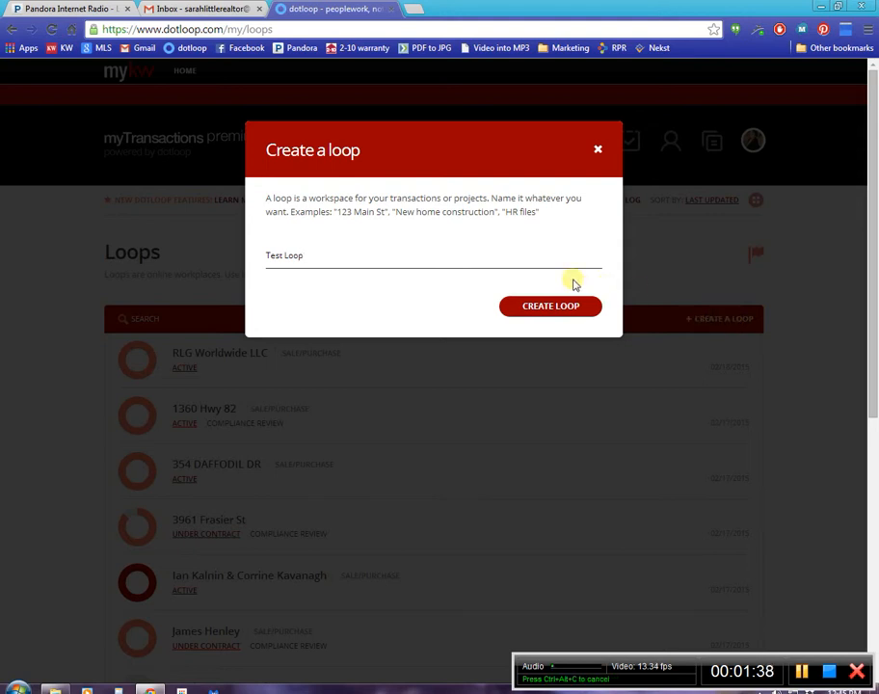
{"action": "left_click", "coordinate": [561, 308]}
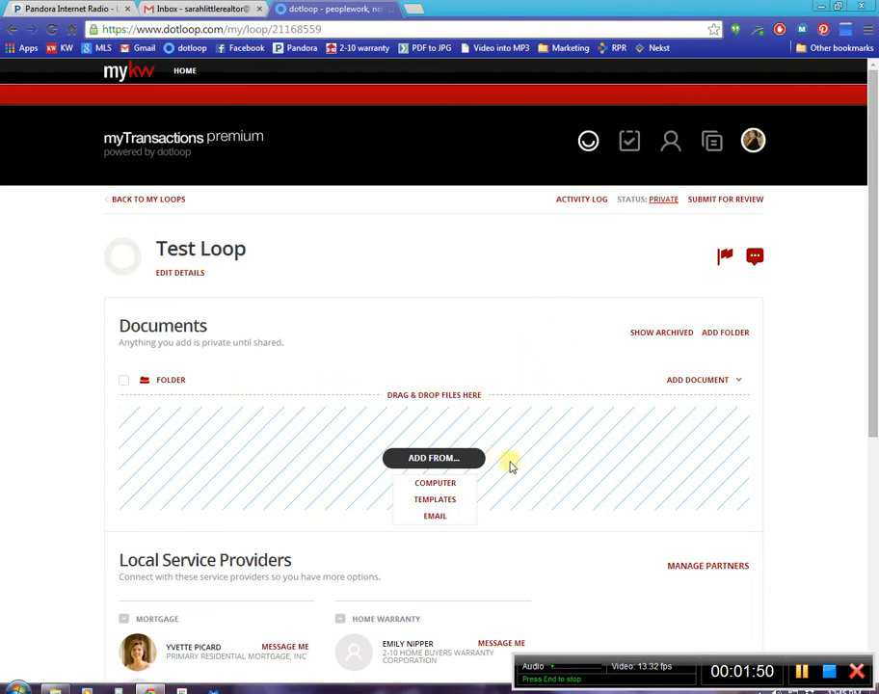
Add all templates from the Listing Docs-Mandatory folder to the loop's documents.
{"action": "left_click", "coordinate": [433, 499]}
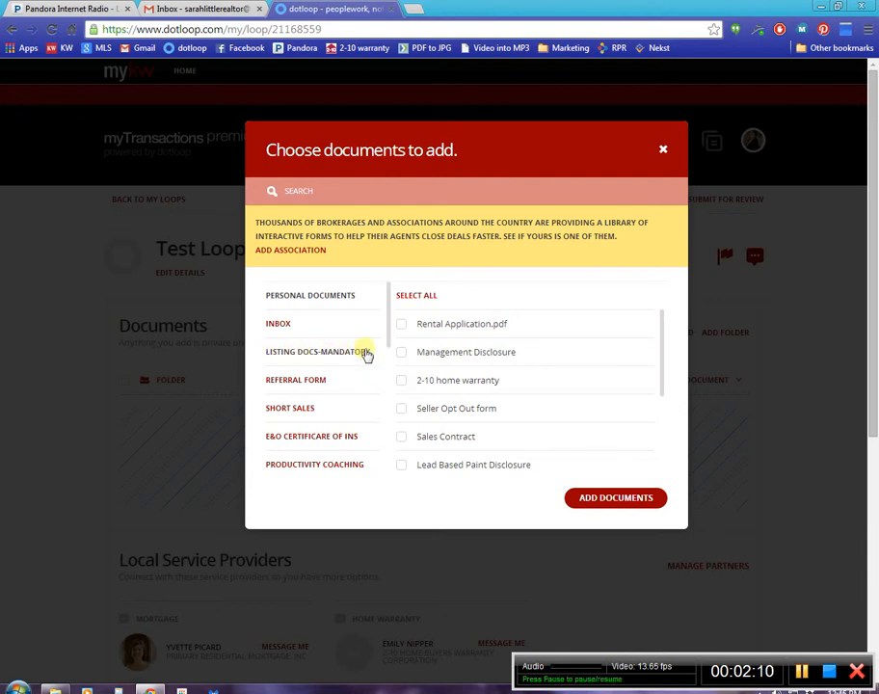
{"action": "left_click", "coordinate": [367, 353]}
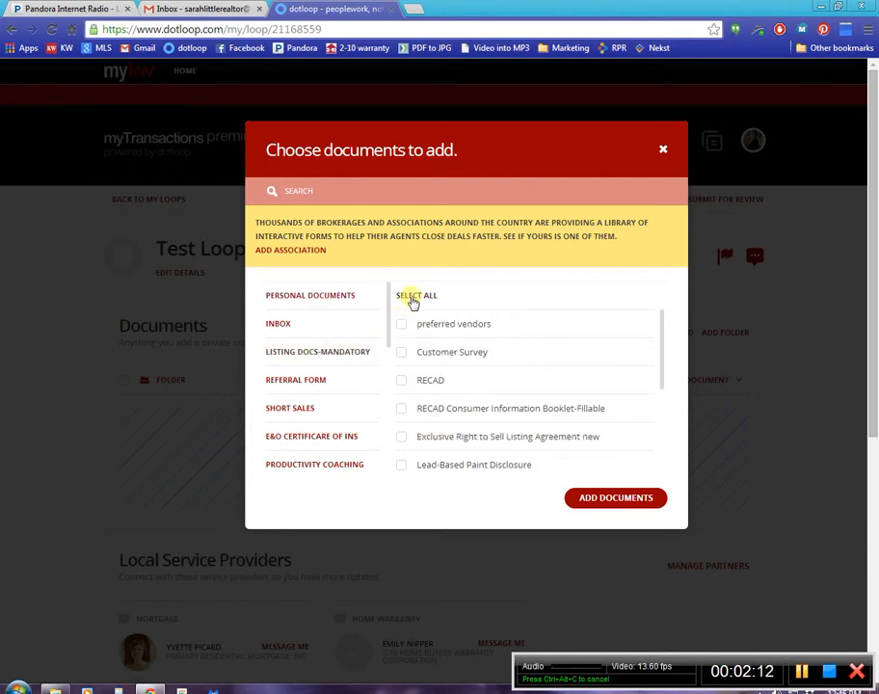
{"action": "left_click", "coordinate": [413, 298]}
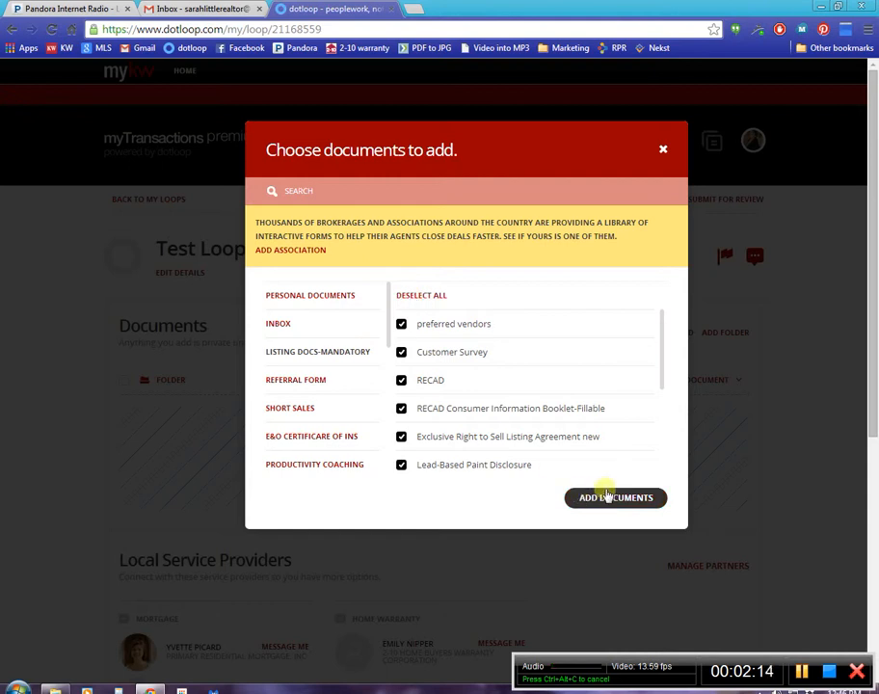
{"action": "left_click", "coordinate": [608, 496]}
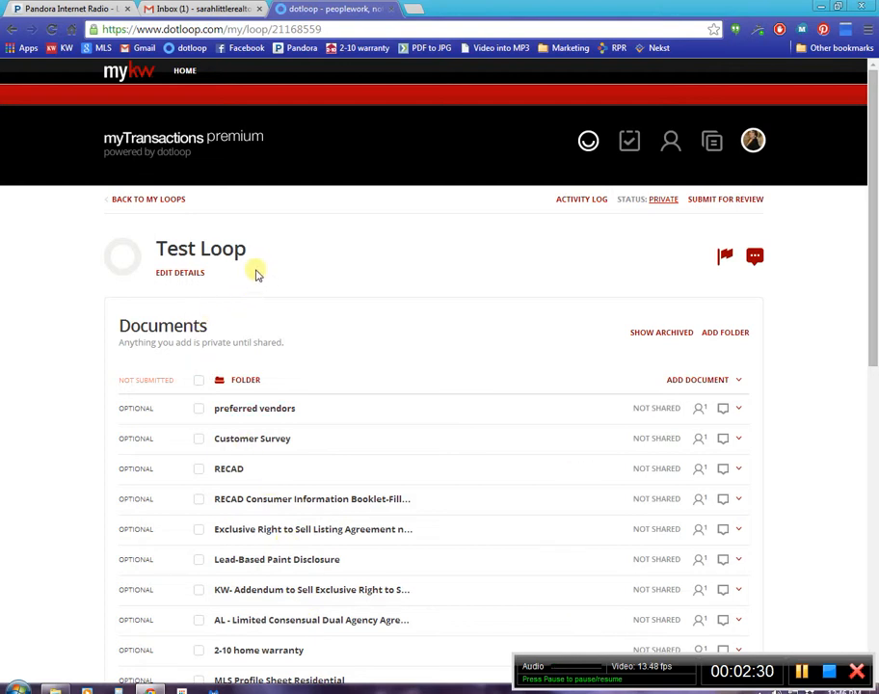
Open the loop's details for editing, set the transaction type to Sale/Purchase, and view the status and role choices.
{"action": "left_click", "coordinate": [175, 276]}
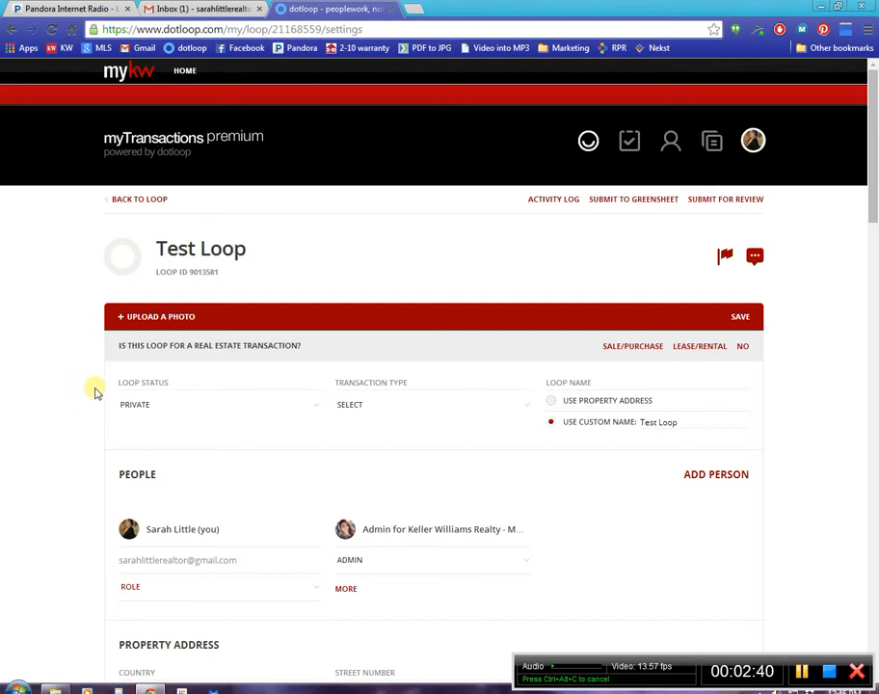
{"action": "left_click", "coordinate": [158, 408]}
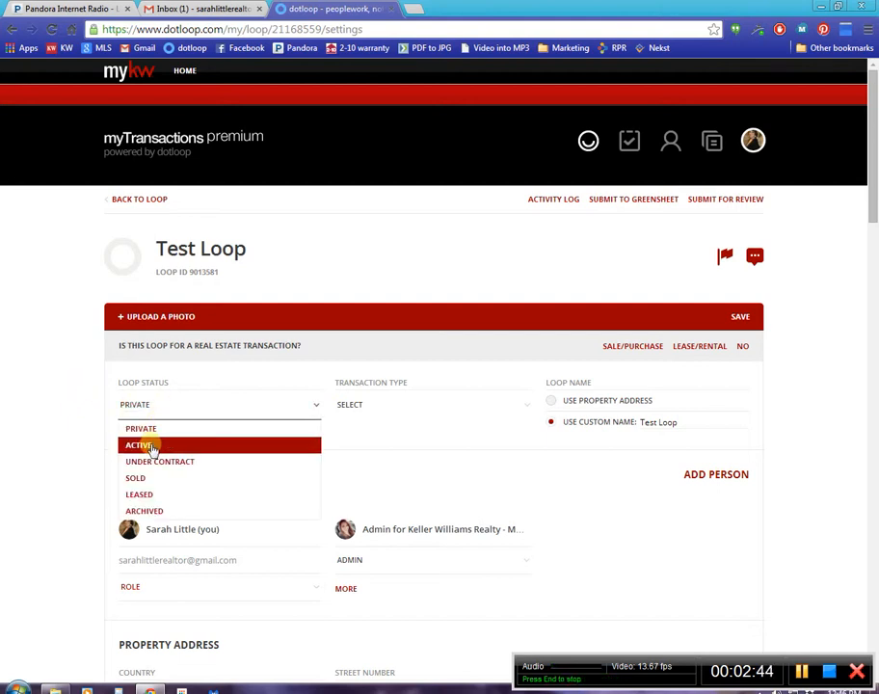
{"action": "left_click", "coordinate": [376, 409]}
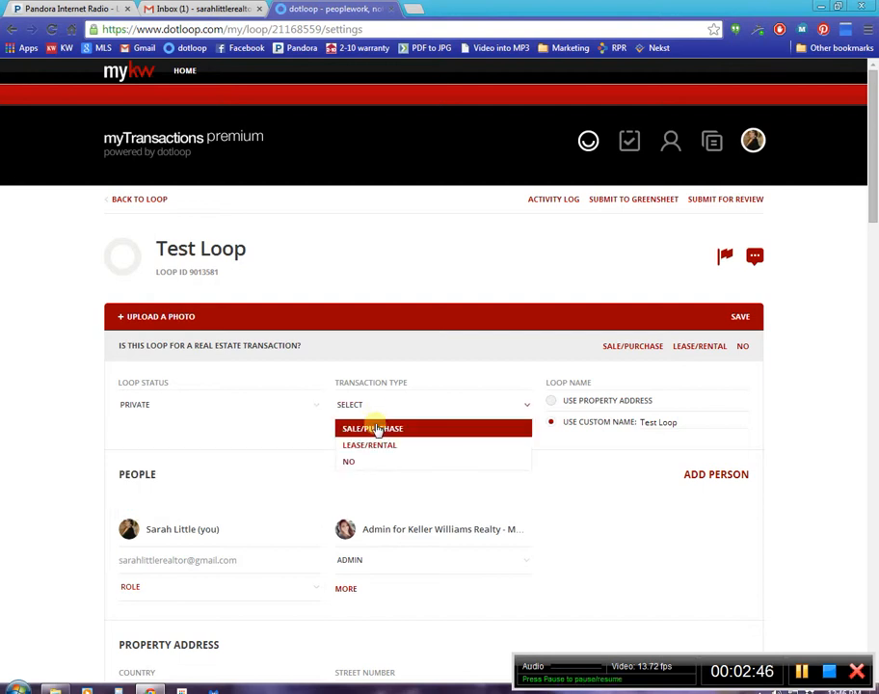
{"action": "left_click", "coordinate": [376, 429]}
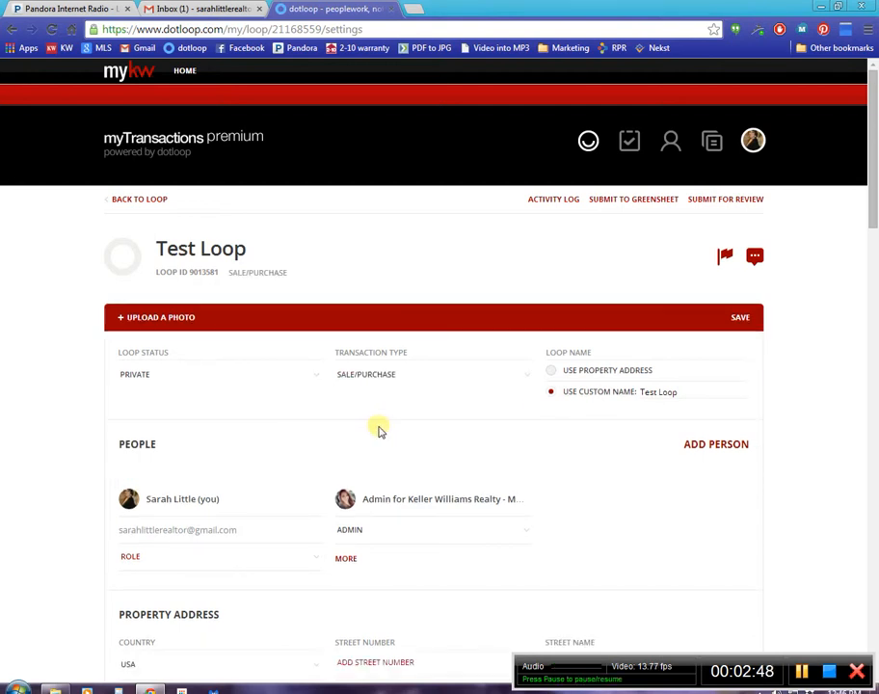
{"action": "left_click", "coordinate": [659, 393]}
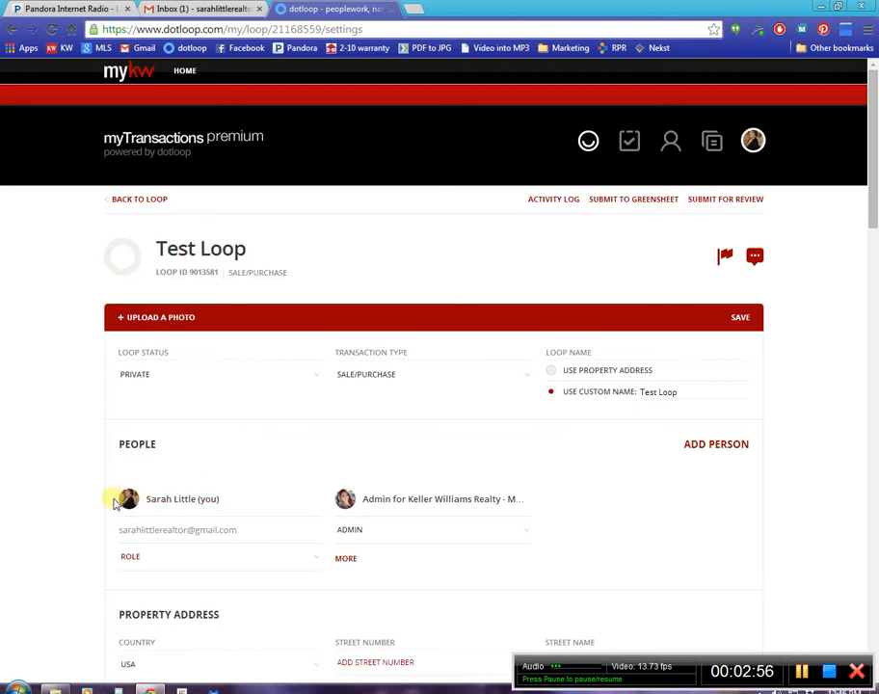
{"action": "left_click", "coordinate": [130, 559]}
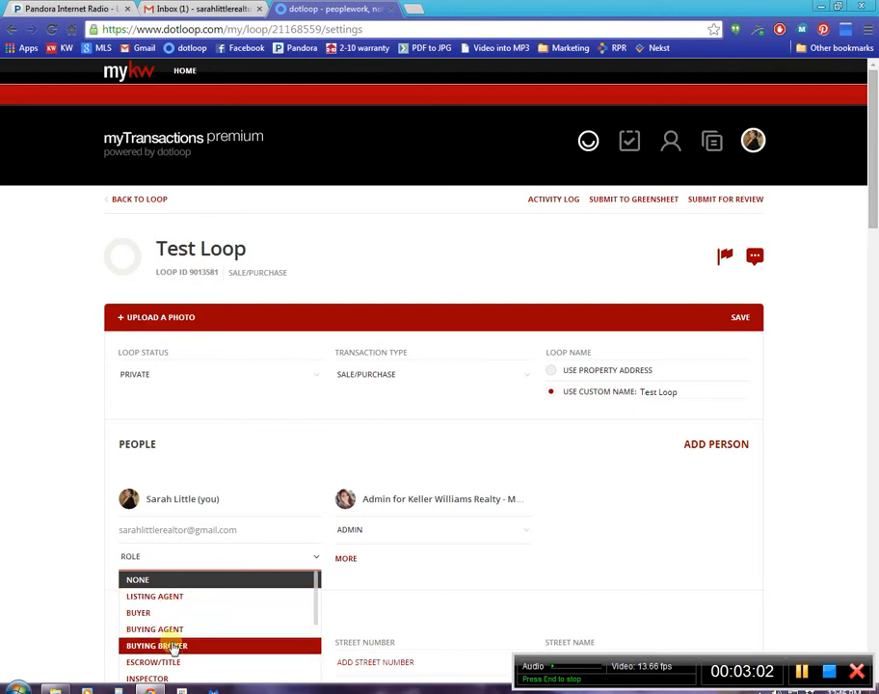
{"action": "left_click", "coordinate": [696, 451]}
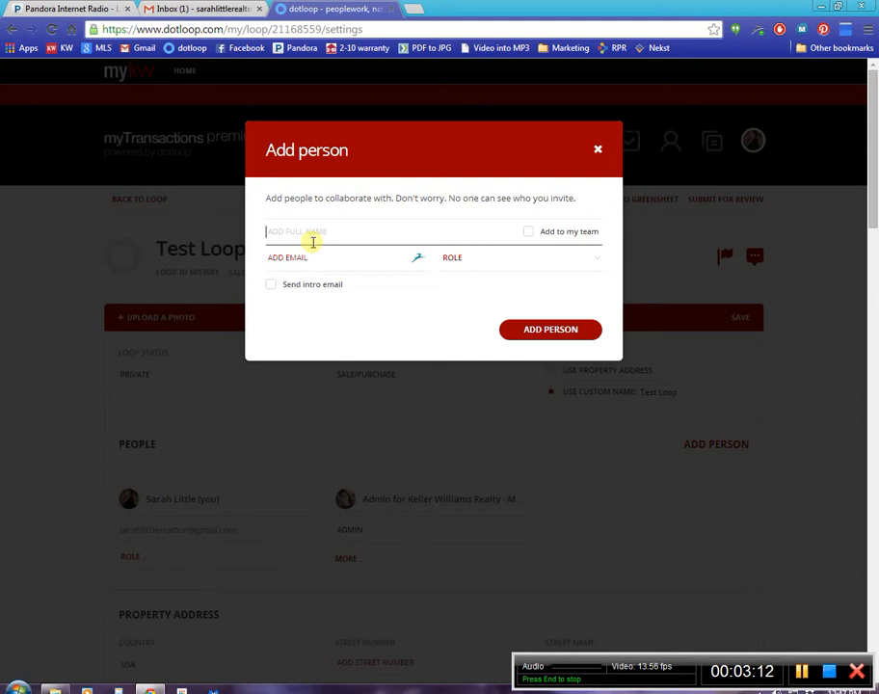
{"action": "type", "text": "tom"}
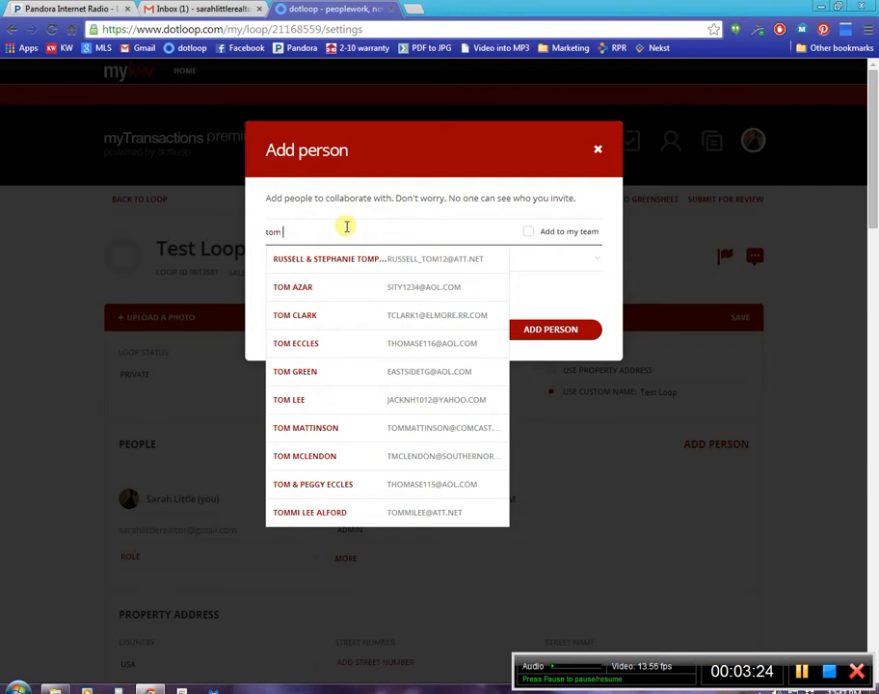
{"action": "type", "text": "mcldn"}
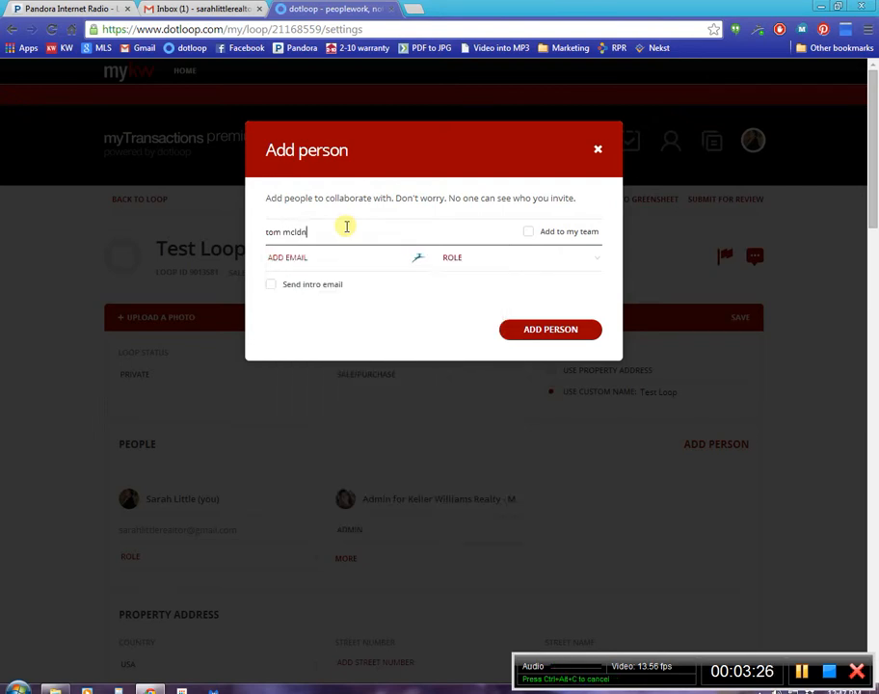
{"action": "type", "text": "lkjsdf"}
{"action": "left_click", "coordinate": [344, 261]}
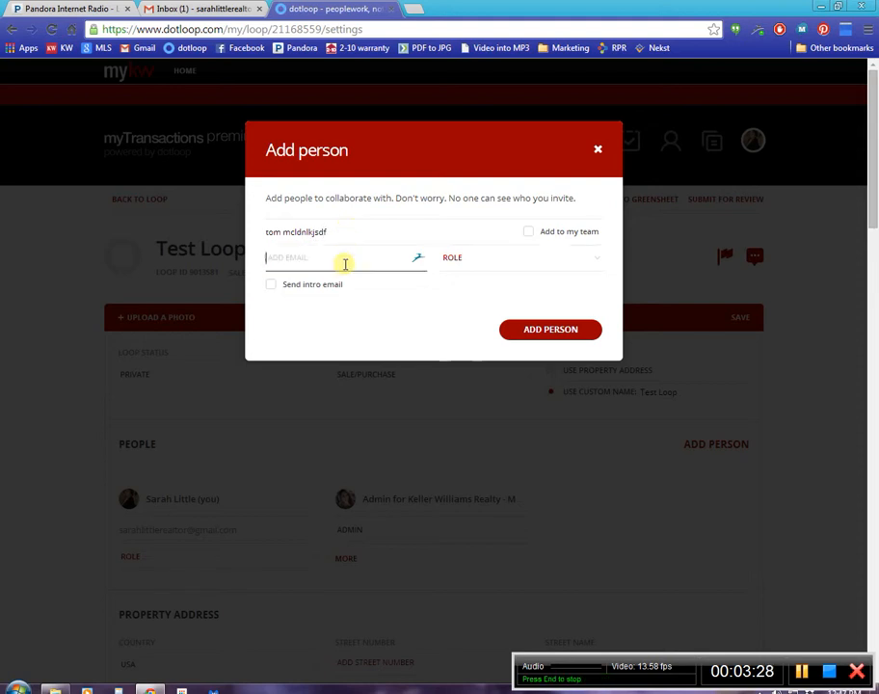
{"action": "type", "text": "sadfkajsd;lfjk"}
{"action": "left_click", "coordinate": [496, 260]}
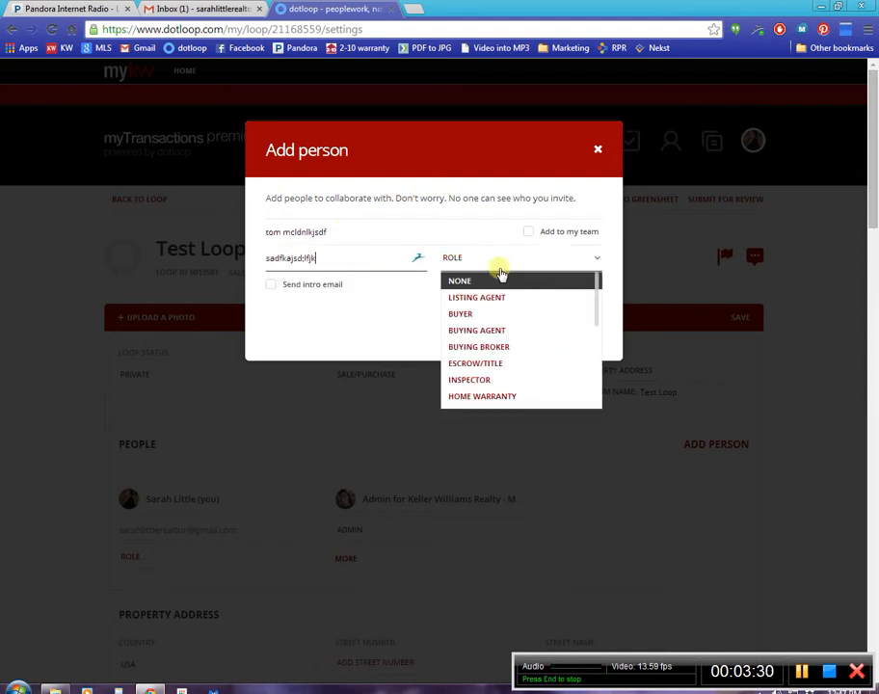
{"action": "left_click", "coordinate": [408, 334]}
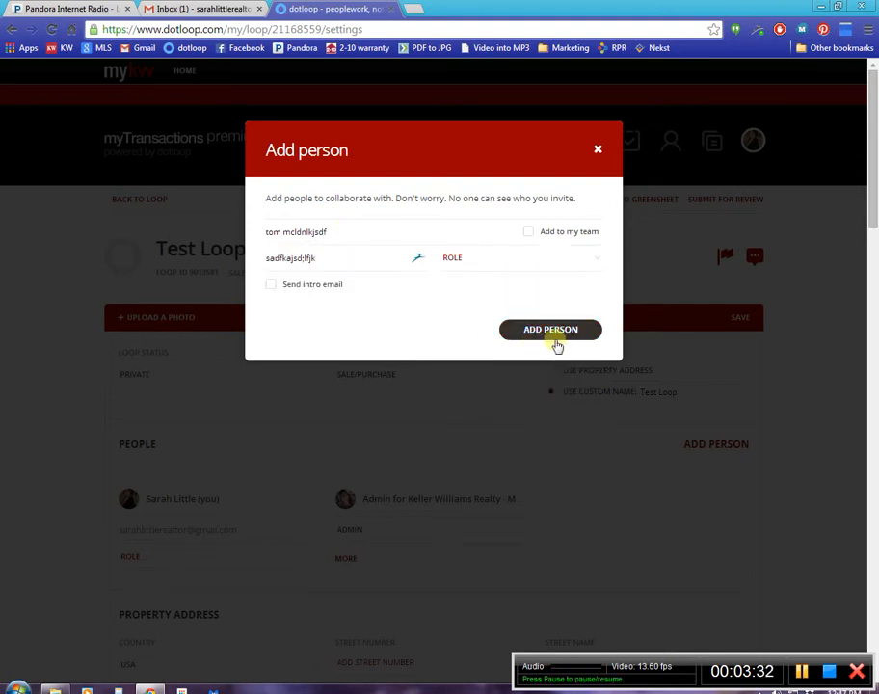
{"action": "left_click", "coordinate": [598, 148]}
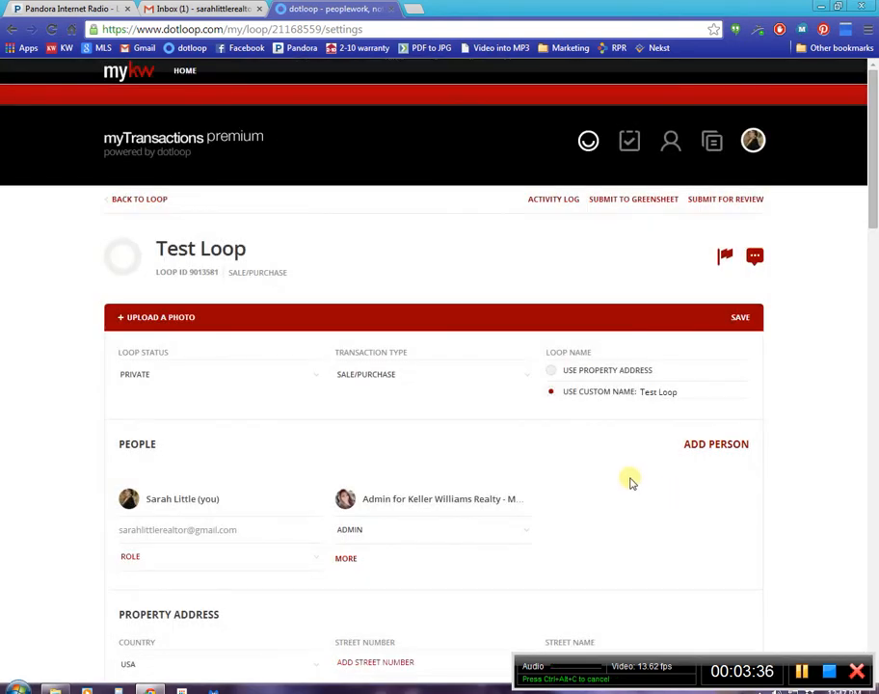
Examine the loop's remaining detail fields, from property address and state through financials, contract and offer dates to geographic description and property.
{"action": "scroll", "coordinate": [580, 426], "scroll_direction": "down", "scroll_amount": 2}
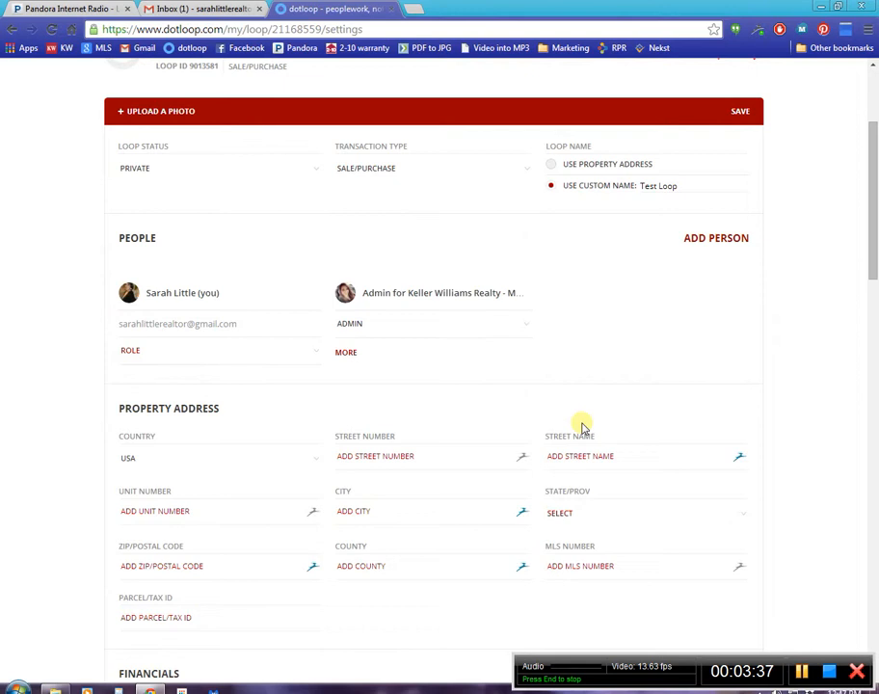
{"action": "left_click_drag", "start_coordinate": [114, 408], "coordinate": [225, 407]}
{"action": "left_click", "coordinate": [389, 451]}
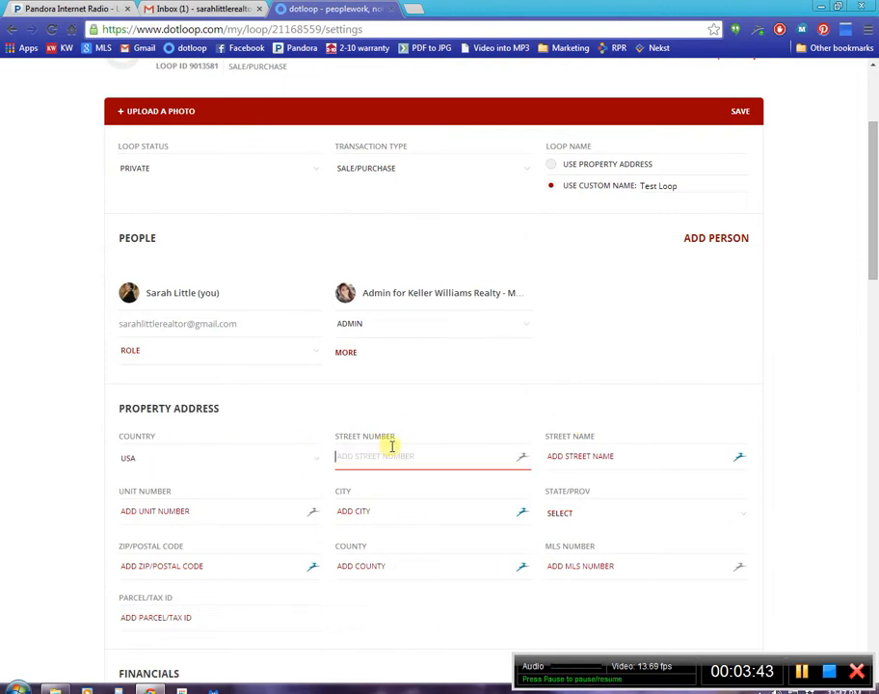
{"action": "left_click", "coordinate": [610, 455]}
{"action": "left_click", "coordinate": [355, 518]}
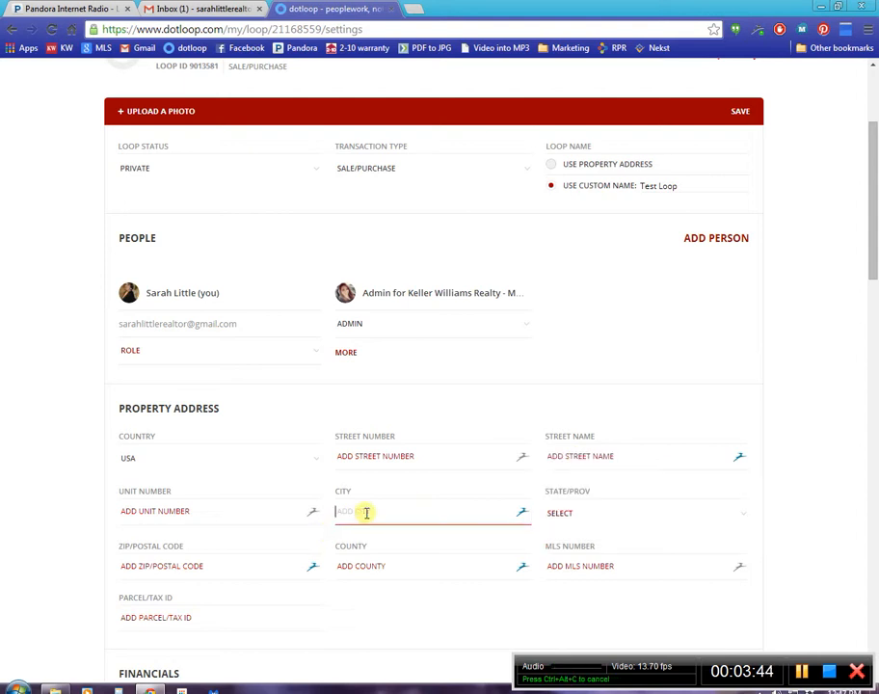
{"action": "left_click", "coordinate": [611, 517]}
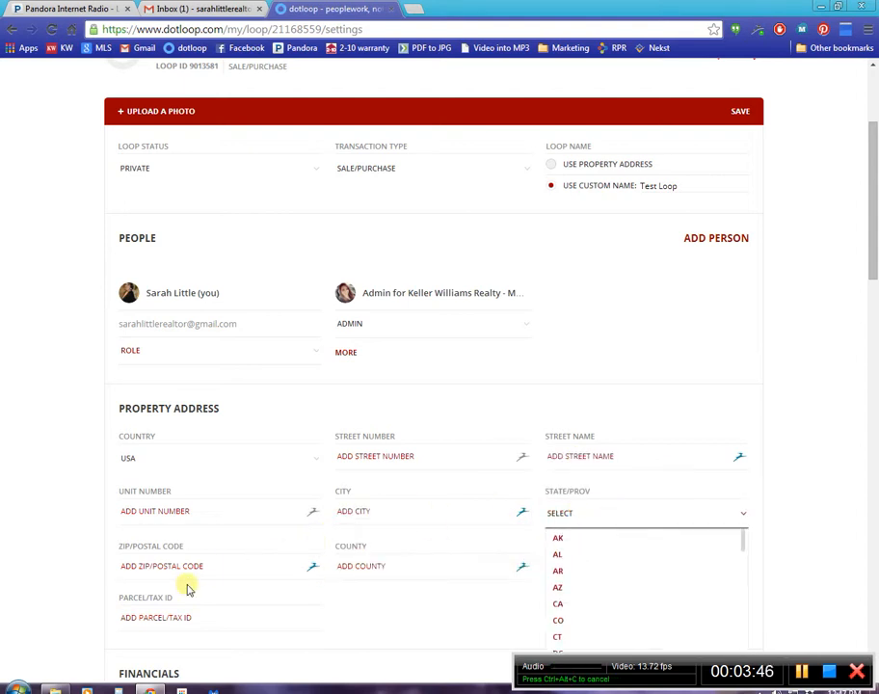
{"action": "scroll", "coordinate": [87, 447], "scroll_direction": "down", "scroll_amount": 5}
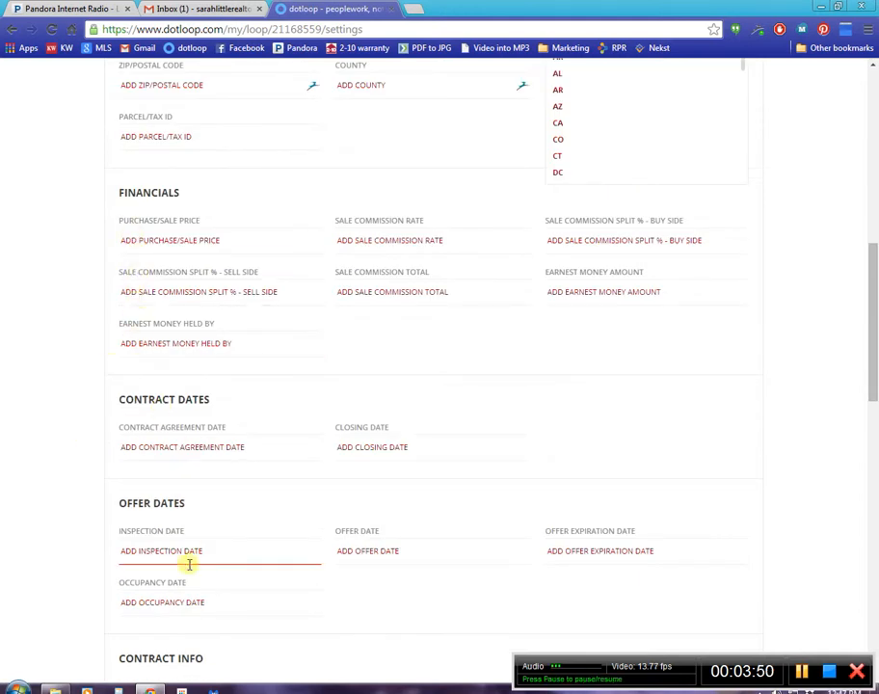
{"action": "scroll", "coordinate": [193, 184], "scroll_direction": "down", "scroll_amount": 4}
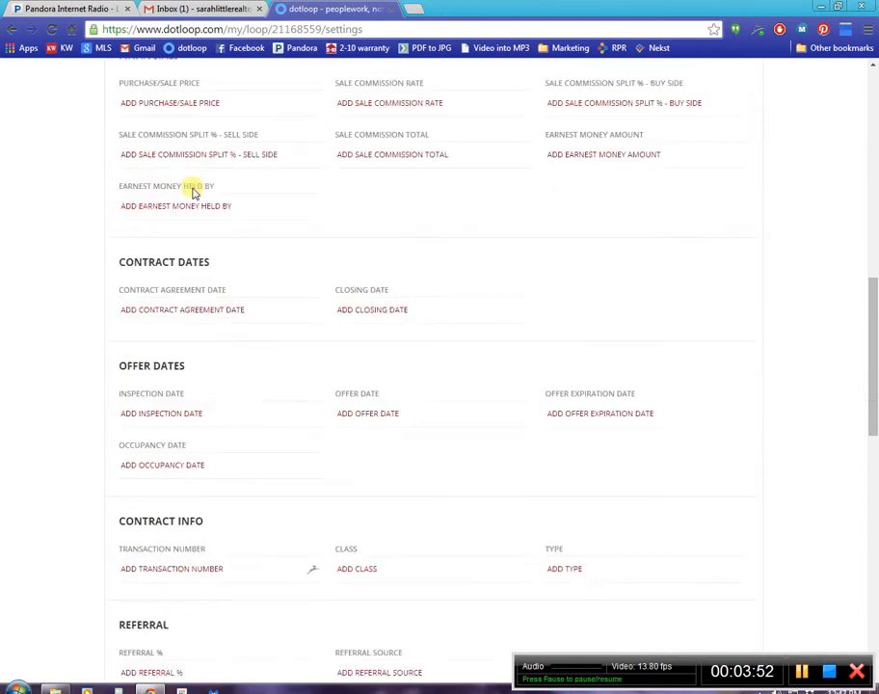
{"action": "scroll", "coordinate": [191, 189], "scroll_direction": "down", "scroll_amount": 6}
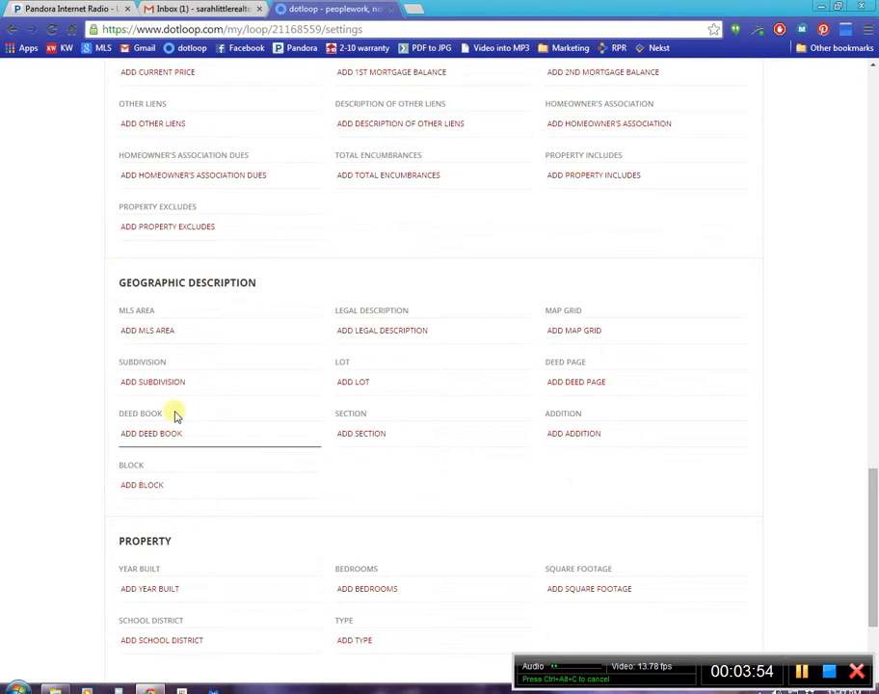
Leave the loop's detail fields and return to Test Loop's document list.
{"action": "scroll", "coordinate": [178, 424], "scroll_direction": "up", "scroll_amount": 8}
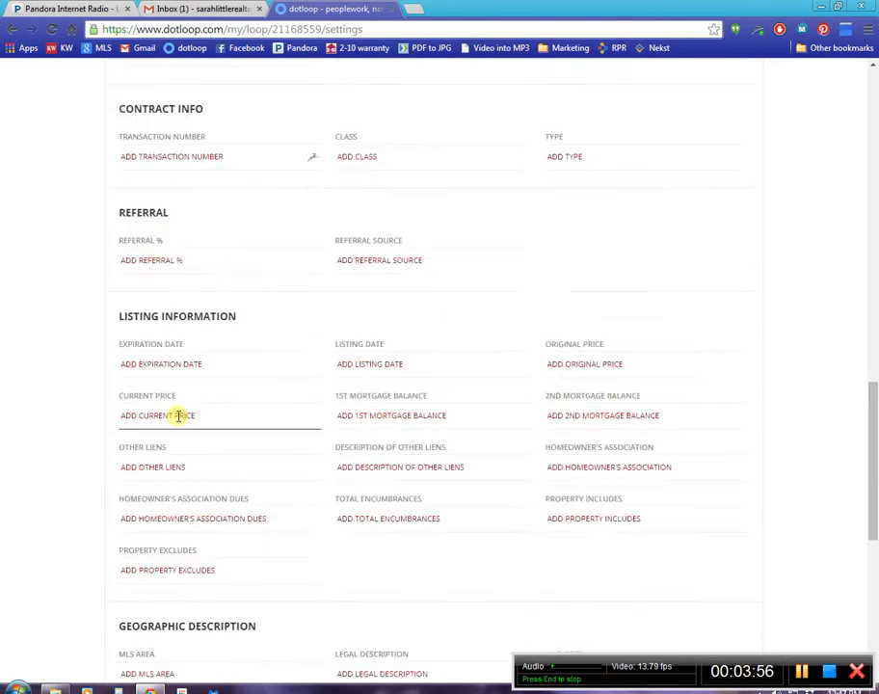
{"action": "scroll", "coordinate": [179, 412], "scroll_direction": "up", "scroll_amount": 4}
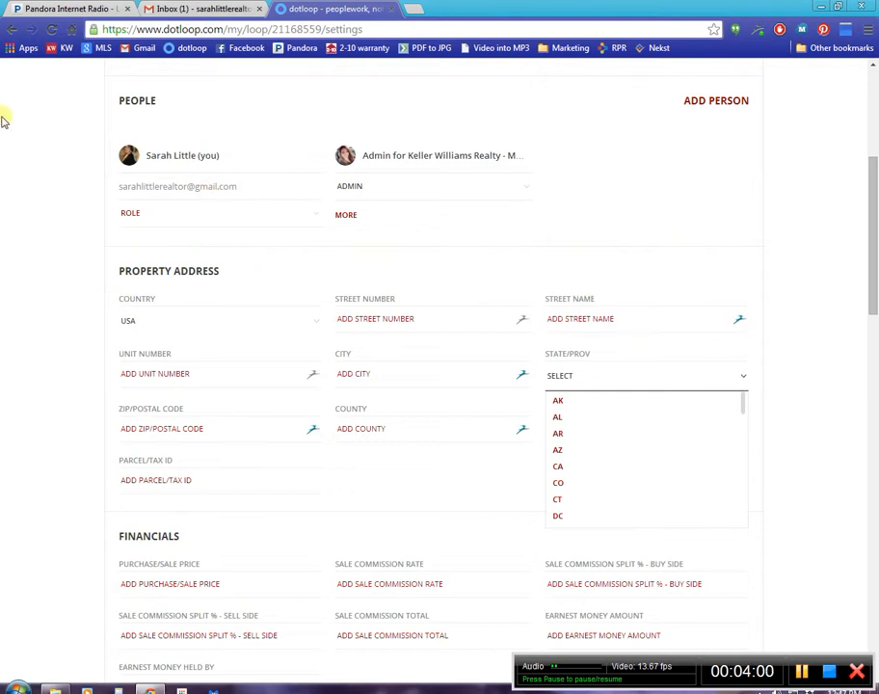
{"action": "scroll", "coordinate": [597, 219], "scroll_direction": "up", "scroll_amount": 4}
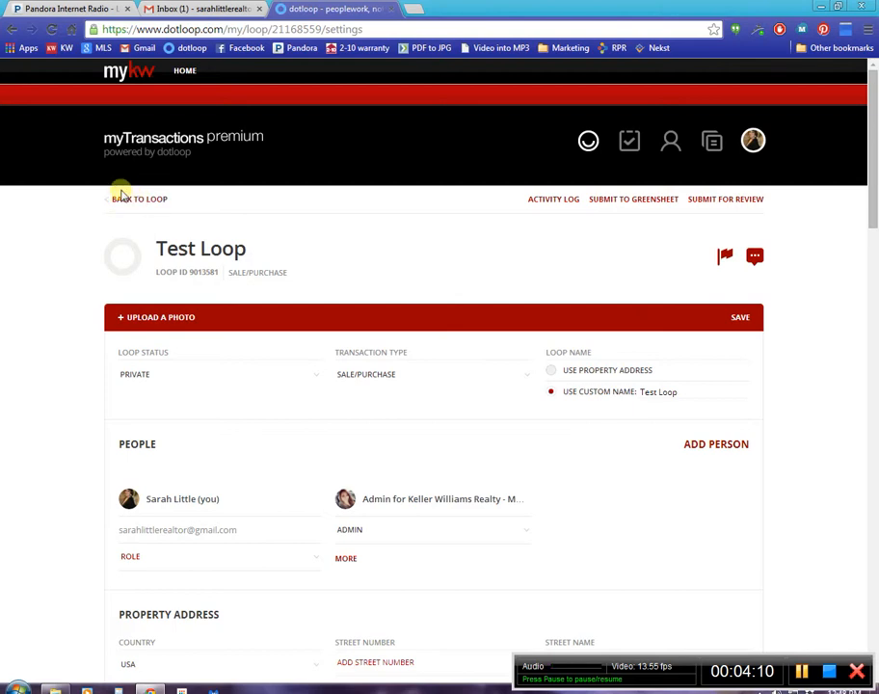
{"action": "left_click_drag", "start_coordinate": [78, 199], "coordinate": [110, 199]}
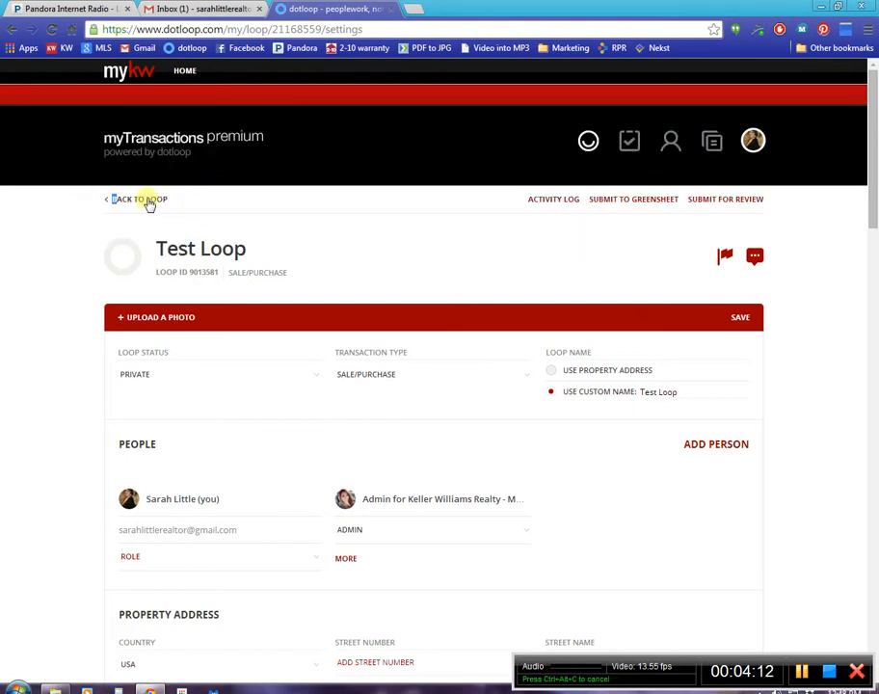
{"action": "left_click", "coordinate": [149, 203]}
{"action": "left_click", "coordinate": [424, 145]}
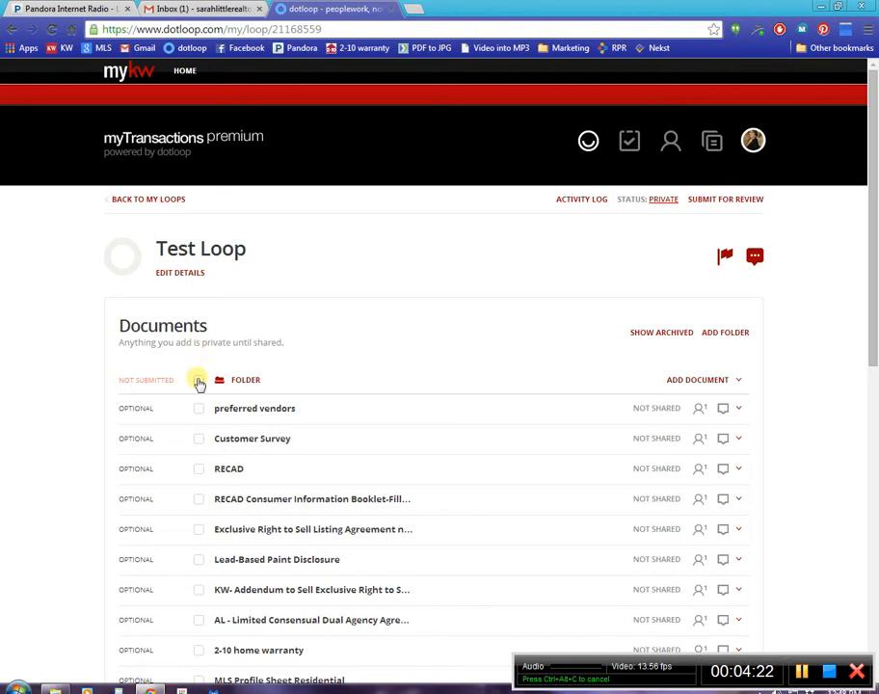
Select all documents in Test Loop's folder and open them together for editing.
{"action": "left_click", "coordinate": [198, 381]}
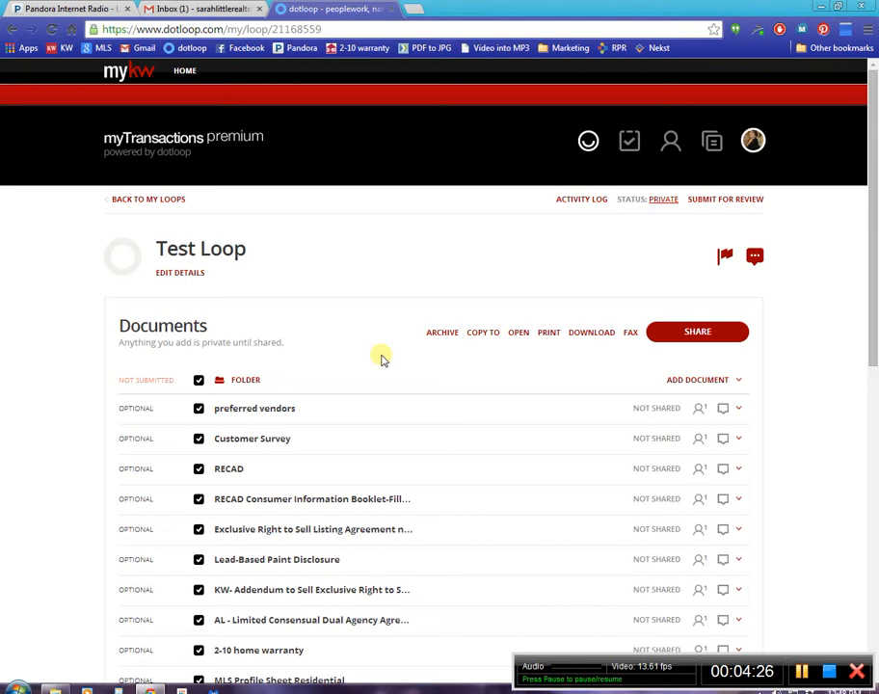
{"action": "left_click", "coordinate": [519, 333]}
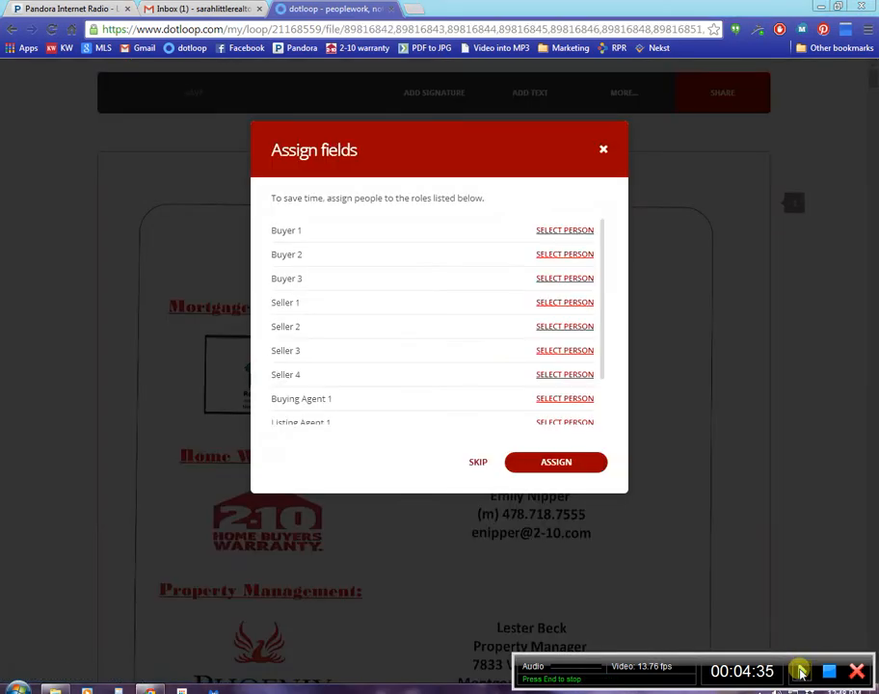
{"action": "left_click", "coordinate": [801, 671]}
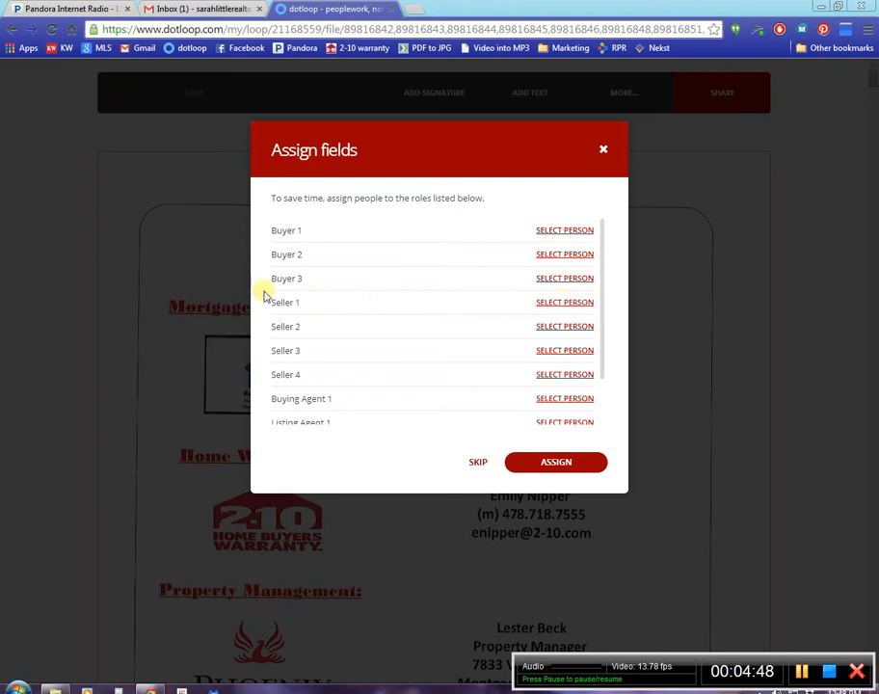
{"action": "left_click", "coordinate": [562, 302]}
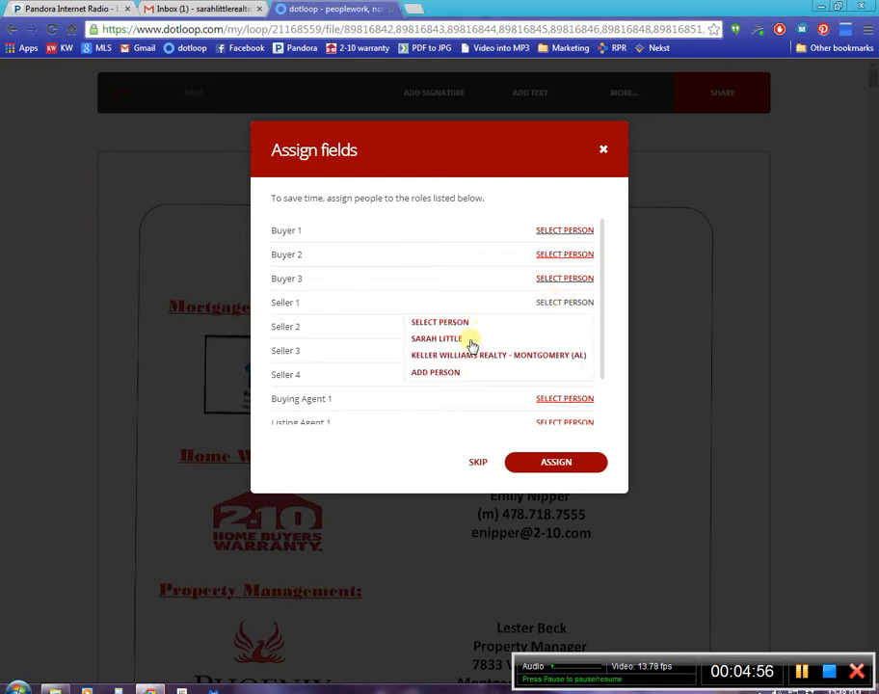
{"action": "left_click", "coordinate": [431, 374]}
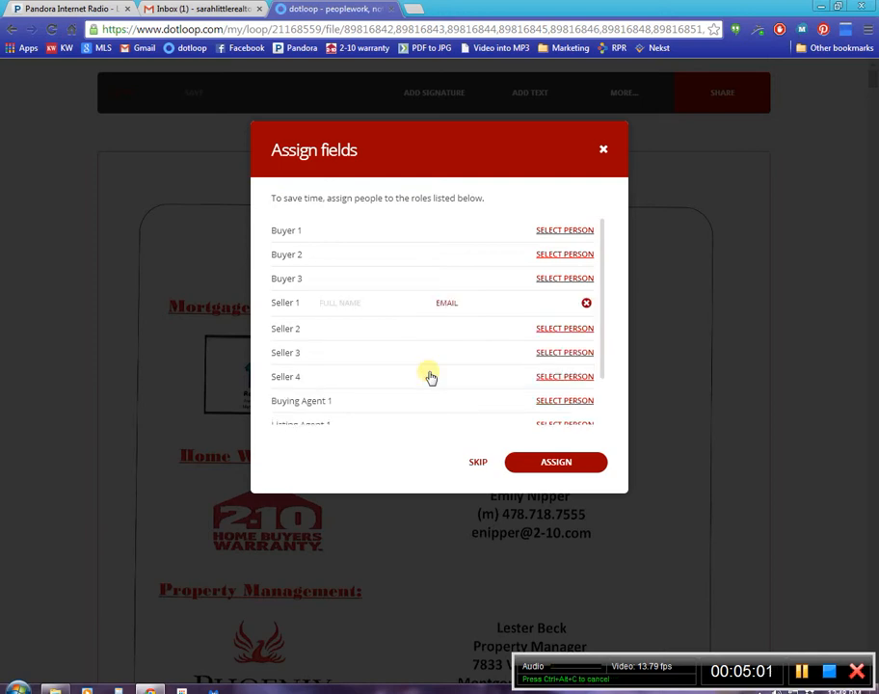
{"action": "type", "text": "k"}
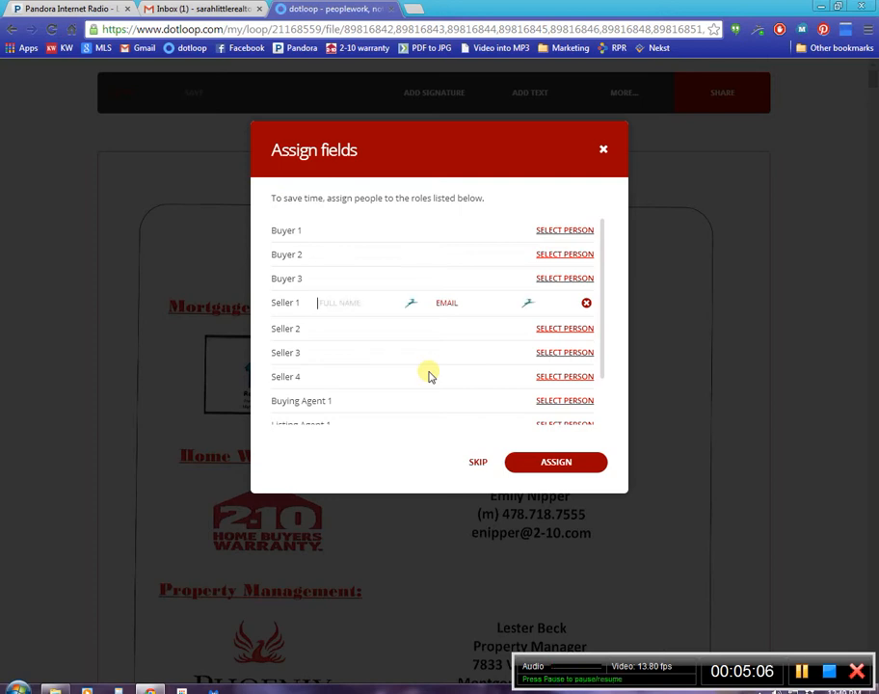
{"action": "left_click", "coordinate": [586, 303]}
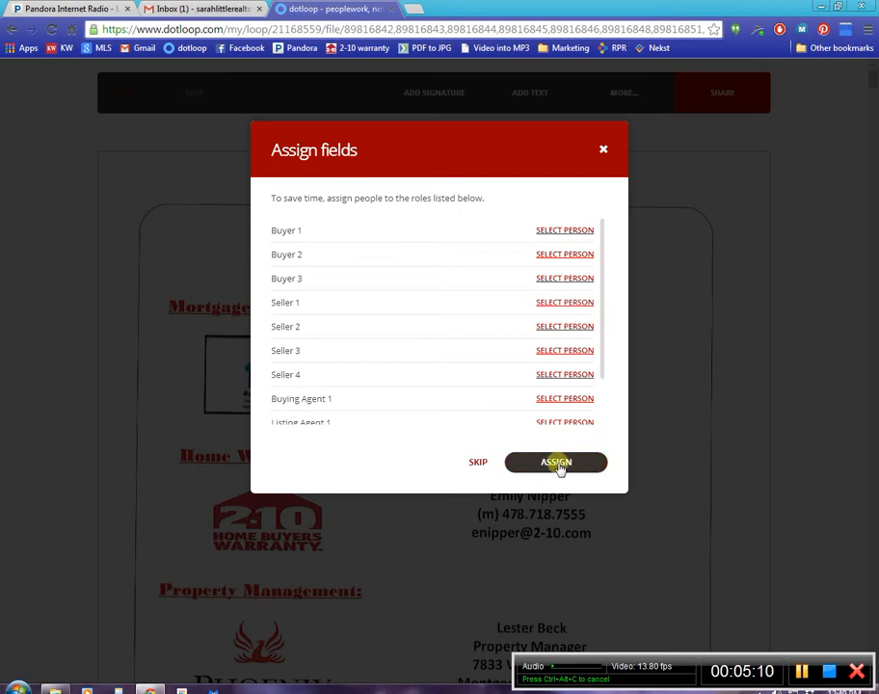
Skip the role assignment and, on the RECAD form, check Single Agency – Seller and answer No to having signed a prior agreement.
{"action": "left_click", "coordinate": [479, 464]}
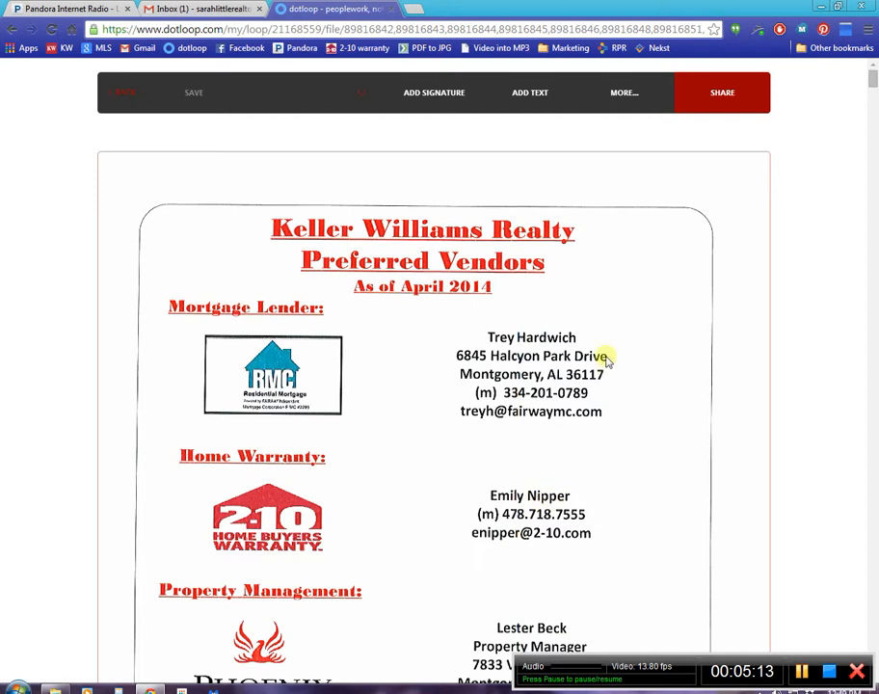
{"action": "scroll", "coordinate": [607, 359], "scroll_direction": "down", "scroll_amount": 1}
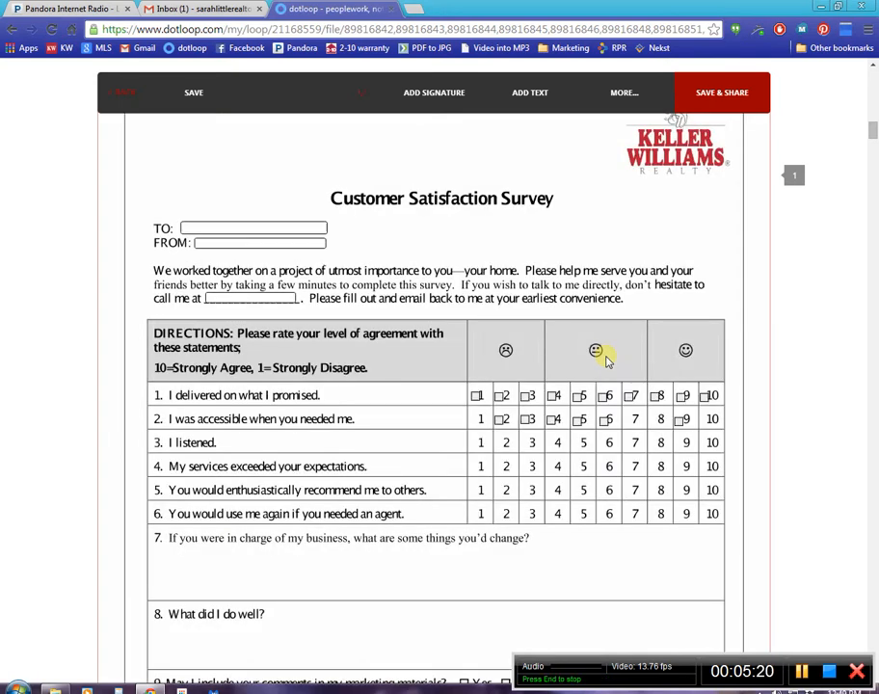
{"action": "scroll", "coordinate": [607, 359], "scroll_direction": "down", "scroll_amount": 8}
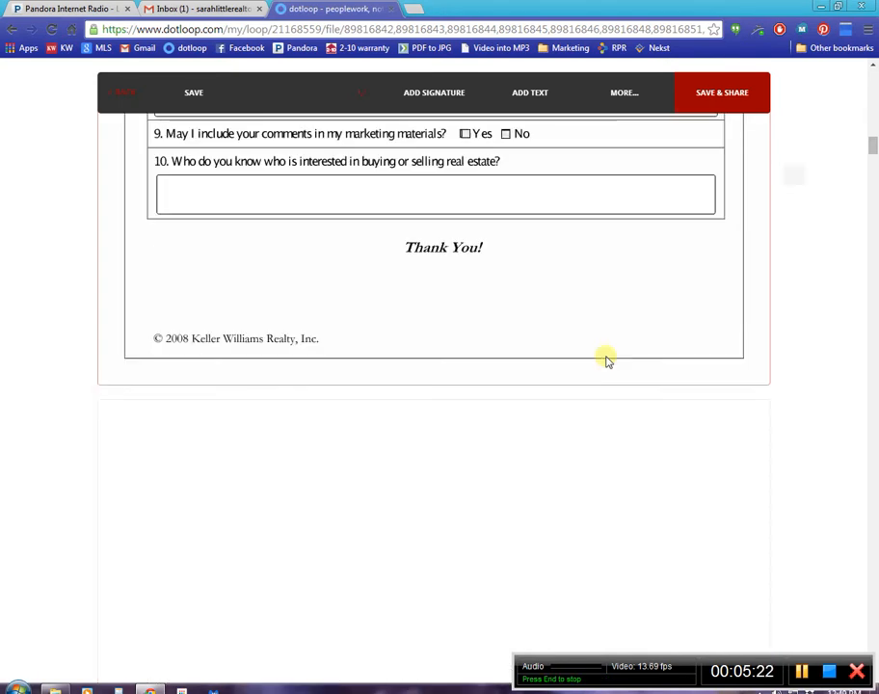
{"action": "scroll", "coordinate": [607, 359], "scroll_direction": "down", "scroll_amount": 5}
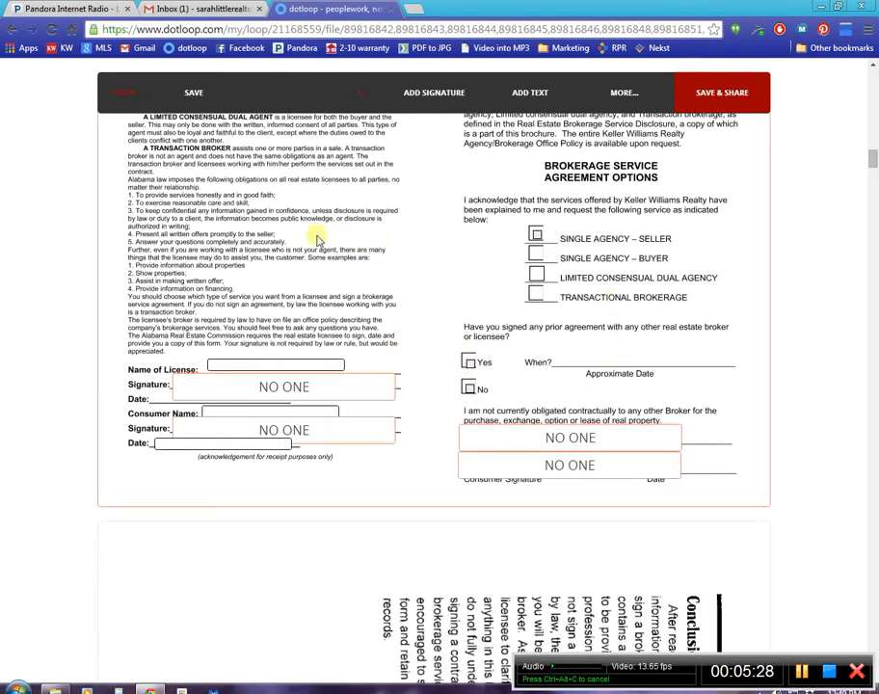
{"action": "left_click", "coordinate": [537, 236]}
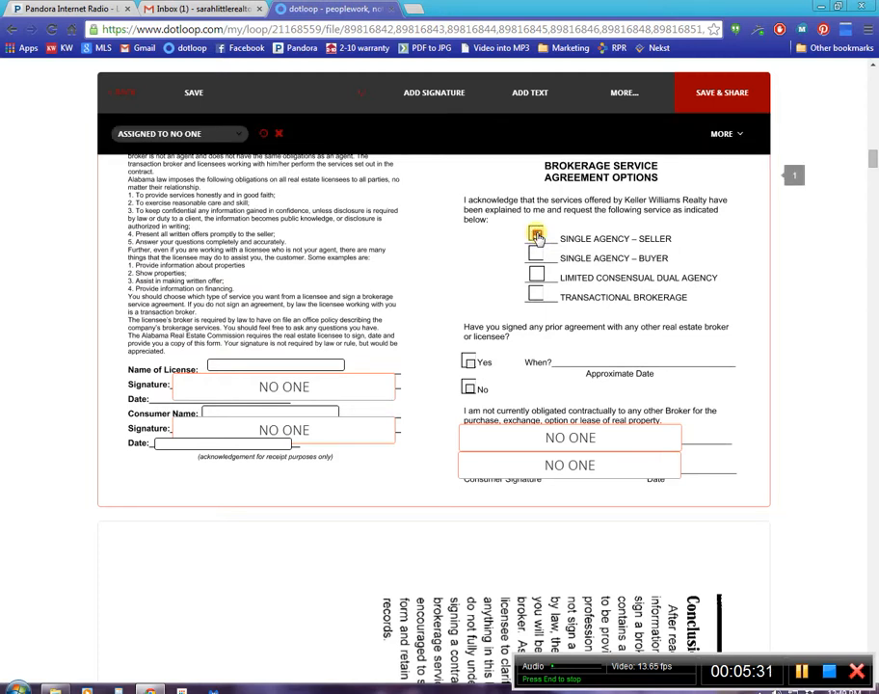
{"action": "left_click", "coordinate": [469, 389]}
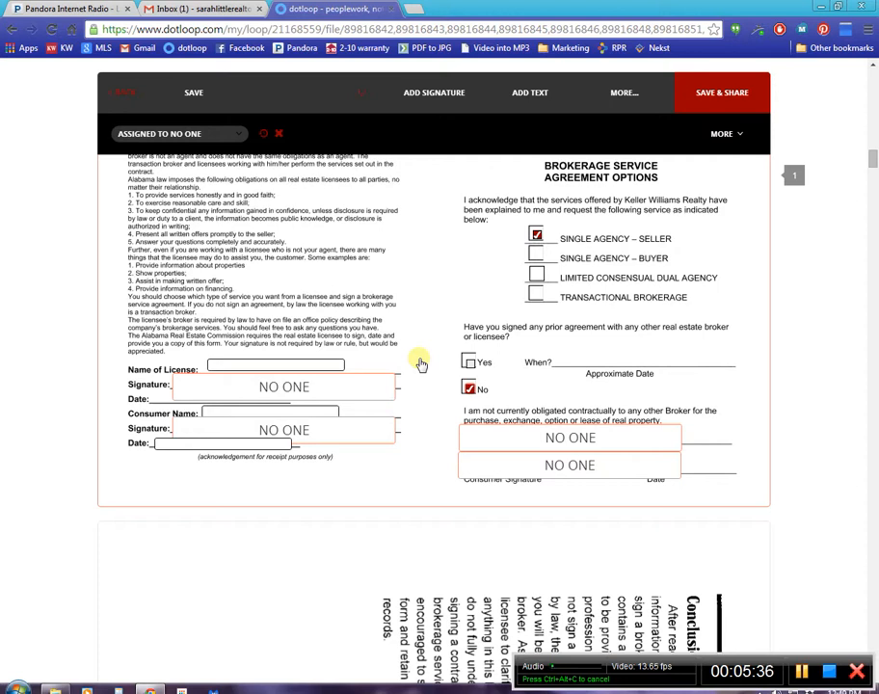
Inspect the RECAD form's licensee and consumer signature fields and the assignment choices for the second consumer signature.
{"action": "left_click", "coordinate": [267, 386]}
{"action": "left_click", "coordinate": [567, 435]}
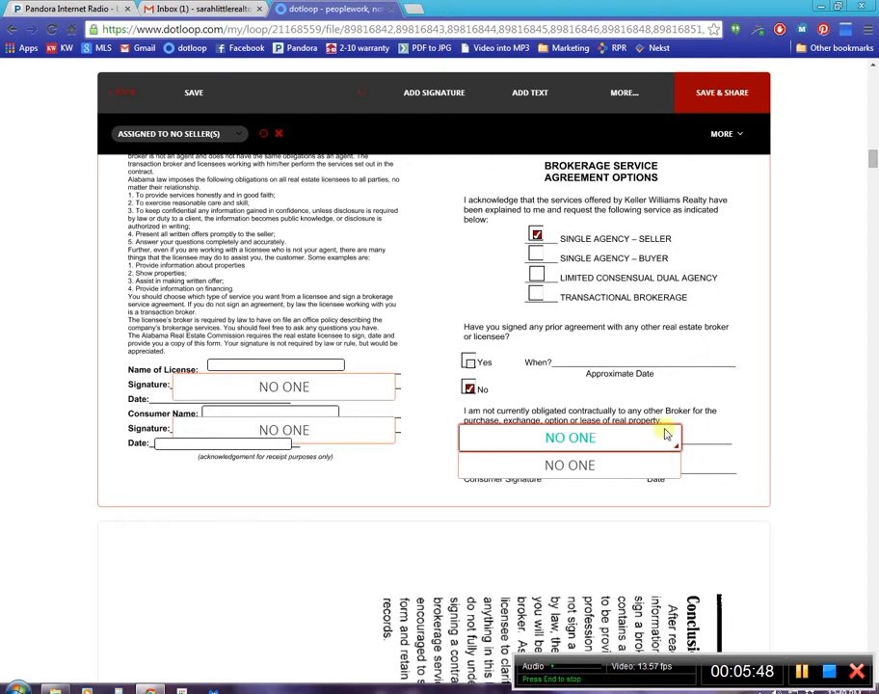
{"action": "left_click", "coordinate": [624, 441]}
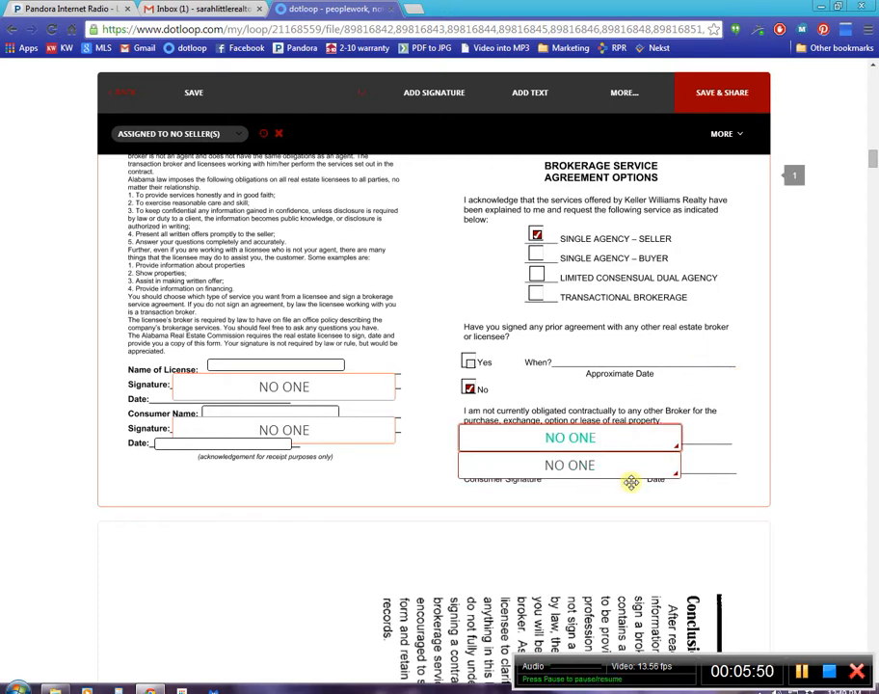
{"action": "left_click", "coordinate": [624, 440]}
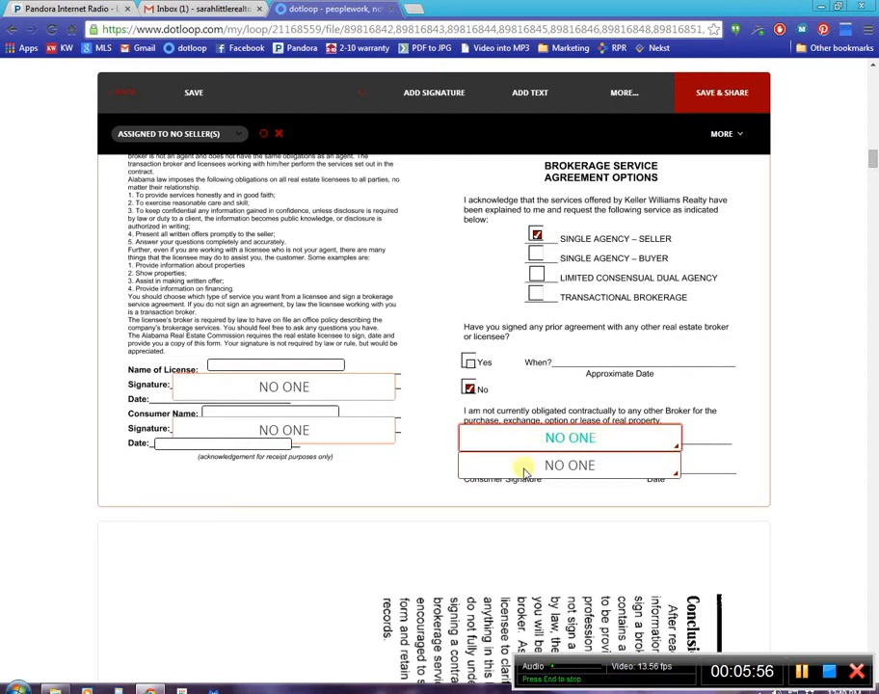
{"action": "left_click", "coordinate": [569, 469]}
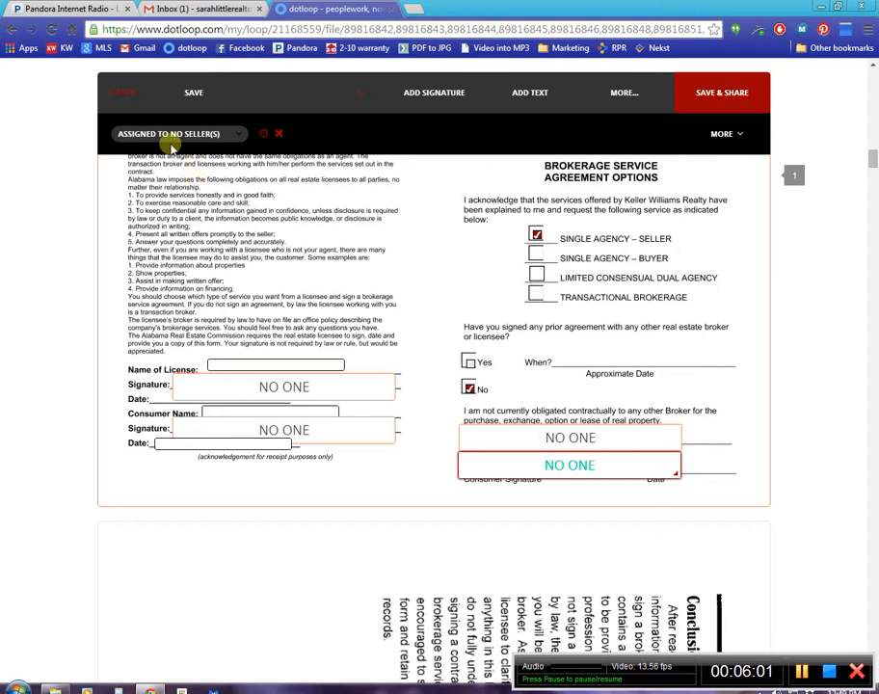
{"action": "left_click", "coordinate": [165, 138]}
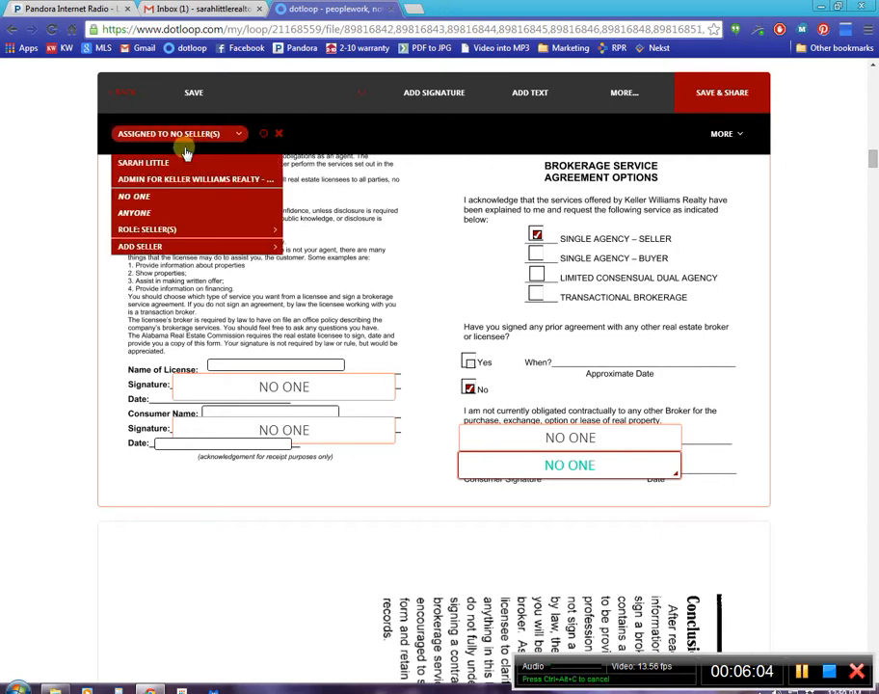
{"action": "left_click", "coordinate": [147, 198]}
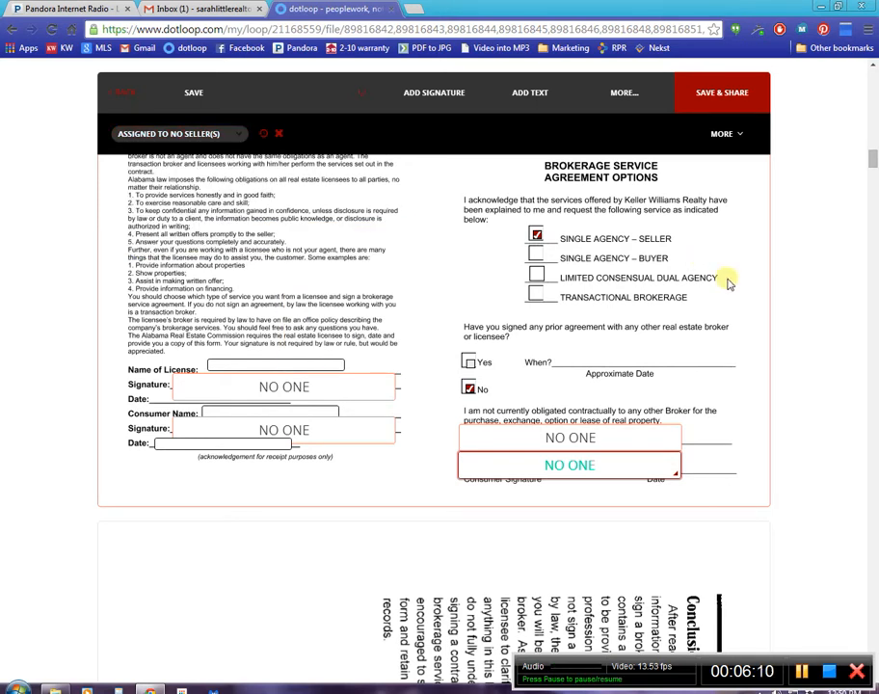
{"action": "left_click", "coordinate": [757, 333]}
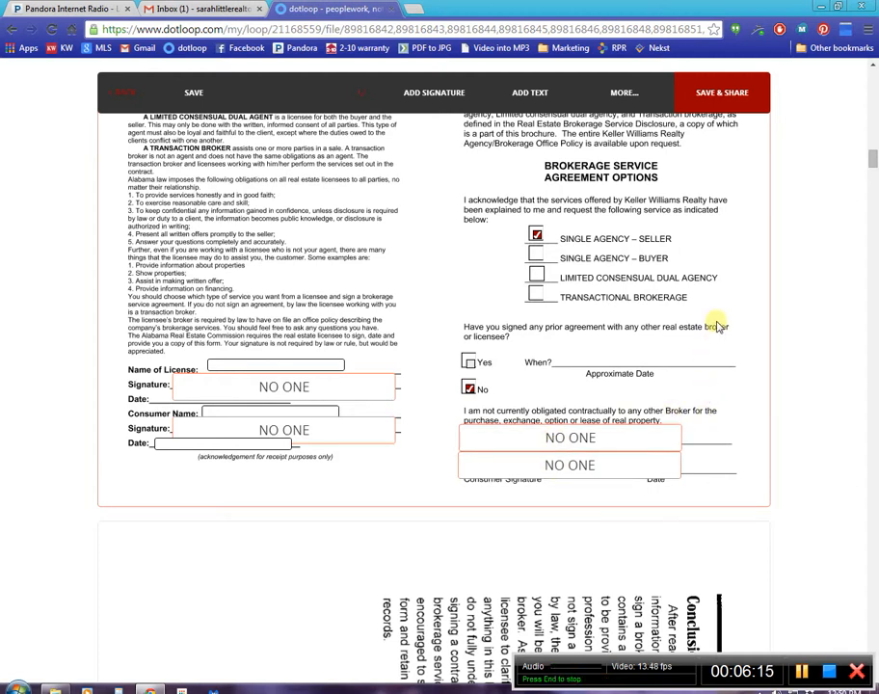
In the Exclusive Right to Sell Listing Agreement, answer Yes to reporting the terms of sale to the Multiple Listing Service.
{"action": "scroll", "coordinate": [717, 326], "scroll_direction": "down", "scroll_amount": 15}
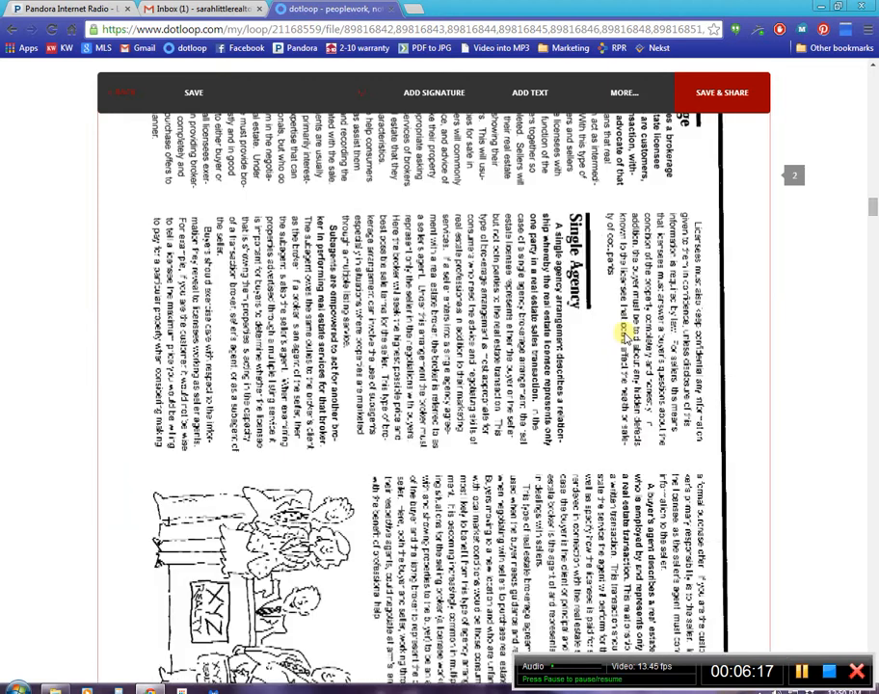
{"action": "scroll", "coordinate": [625, 333], "scroll_direction": "down", "scroll_amount": 10}
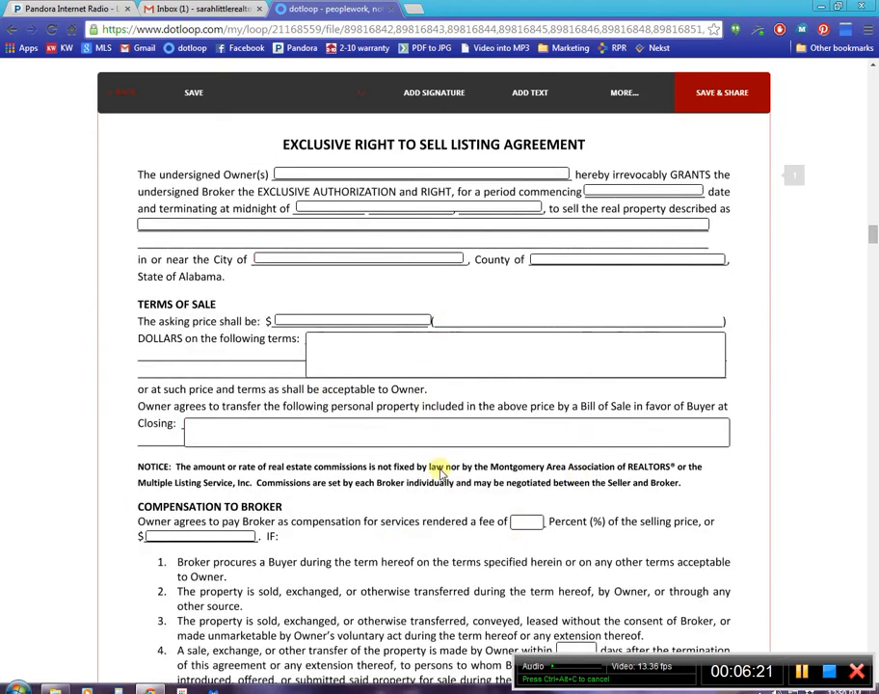
{"action": "scroll", "coordinate": [439, 469], "scroll_direction": "down", "scroll_amount": 8}
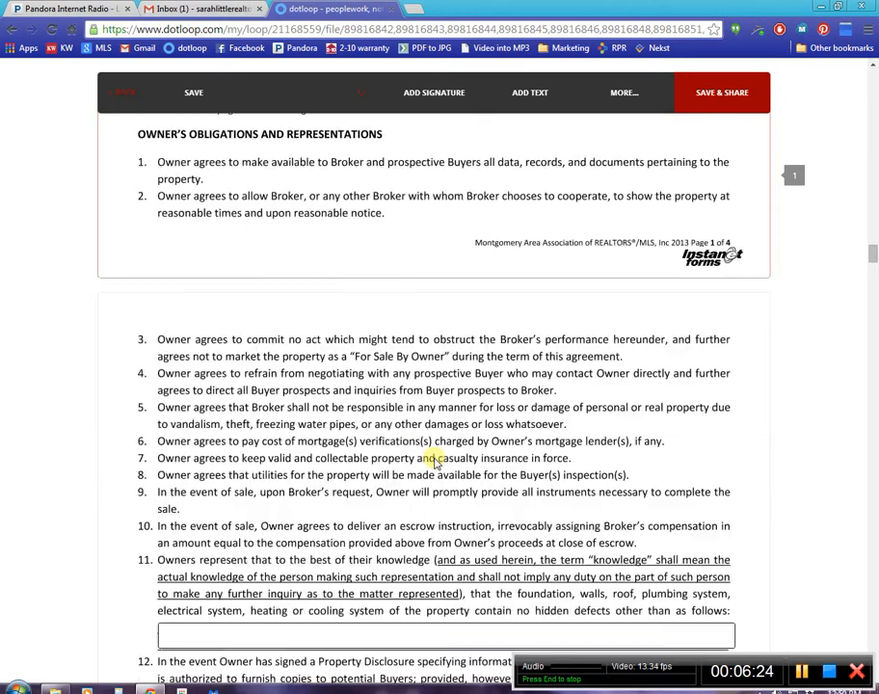
{"action": "scroll", "coordinate": [432, 453], "scroll_direction": "down", "scroll_amount": 5}
{"action": "scroll", "coordinate": [651, 397], "scroll_direction": "down", "scroll_amount": 4}
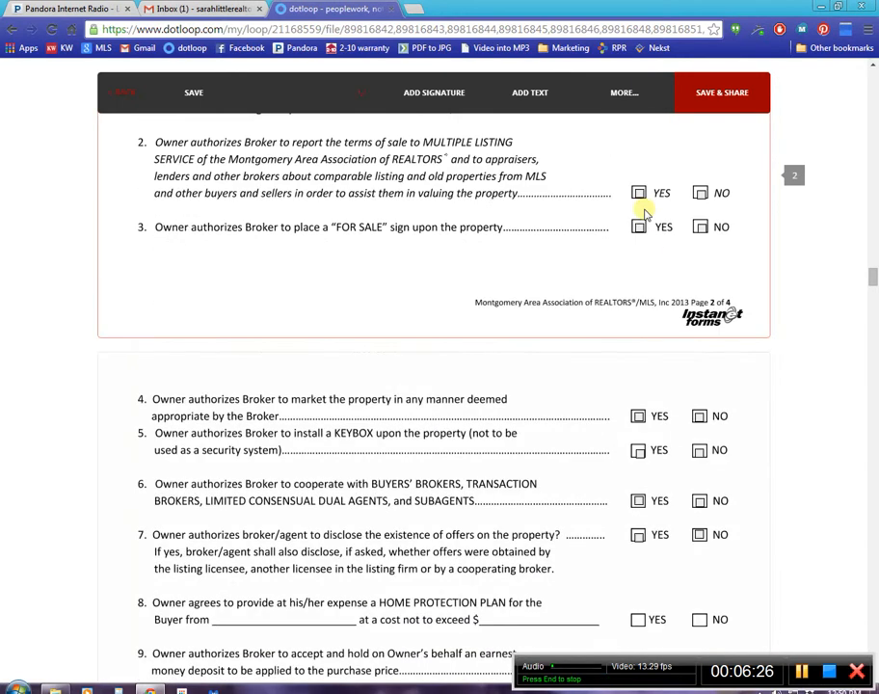
{"action": "left_click", "coordinate": [638, 192]}
Review the rest of the listing agreement down to its signature fields, save the documents and start sharing them.
{"action": "scroll", "coordinate": [636, 258], "scroll_direction": "down", "scroll_amount": 5}
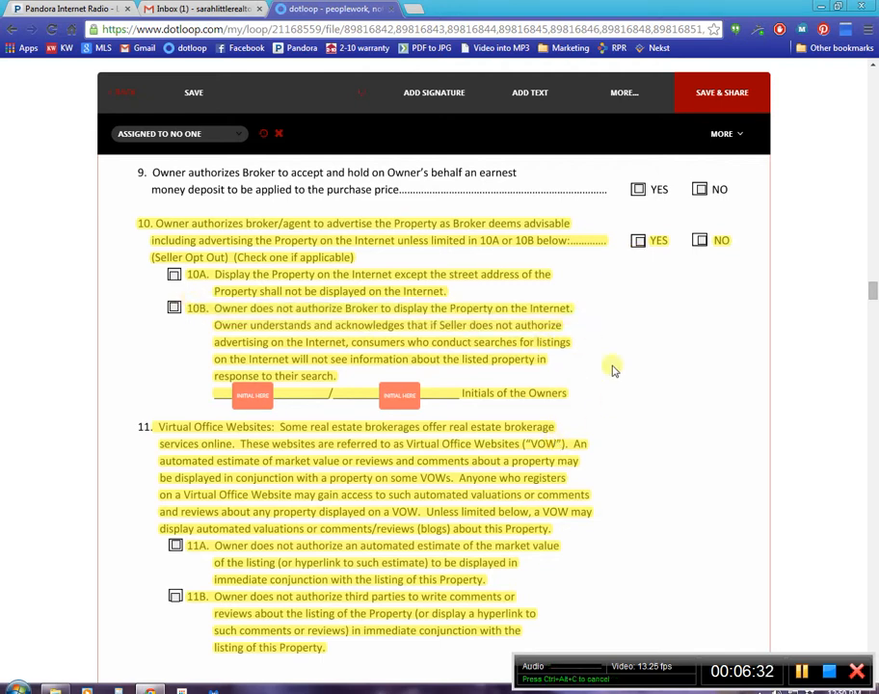
{"action": "scroll", "coordinate": [611, 369], "scroll_direction": "down", "scroll_amount": 8}
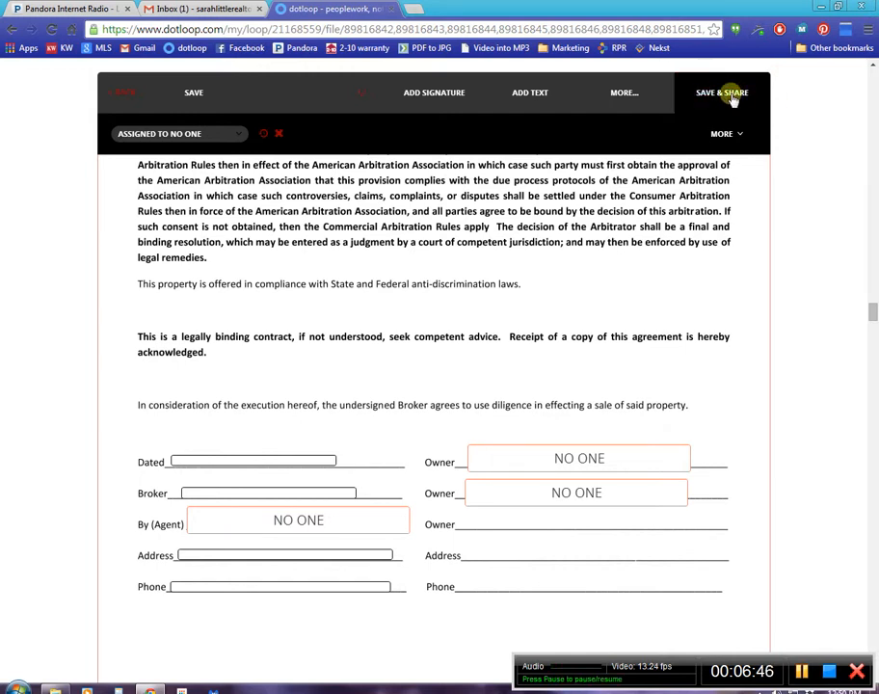
{"action": "left_click", "coordinate": [726, 92]}
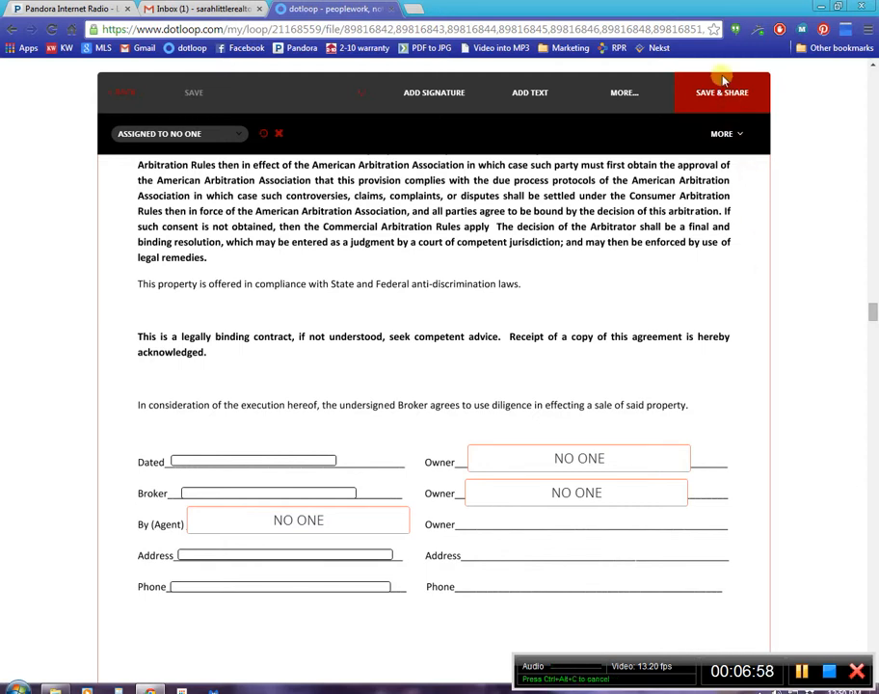
{"action": "left_click", "coordinate": [725, 100]}
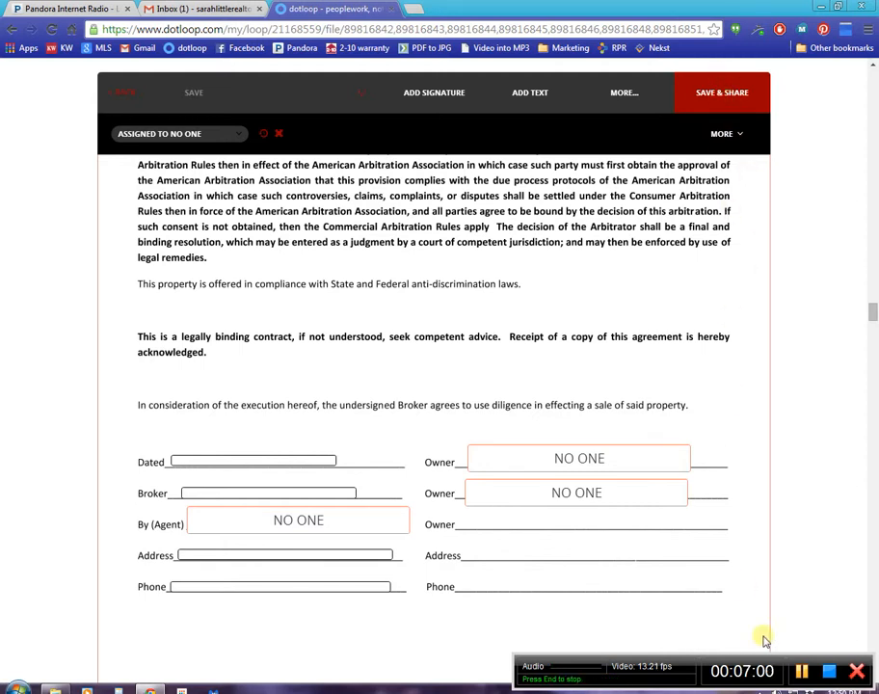
{"action": "left_click", "coordinate": [801, 675]}
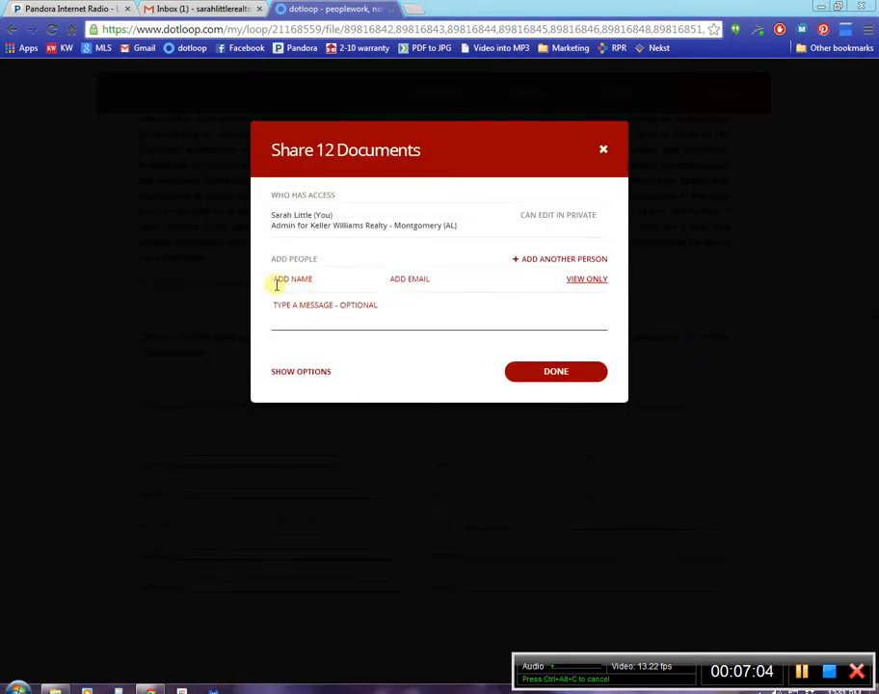
Inspect the name and email fields and the permission levels for sharing the documents with a person, and close the sharing dialog.
{"action": "left_click", "coordinate": [318, 276]}
{"action": "left_click", "coordinate": [424, 278]}
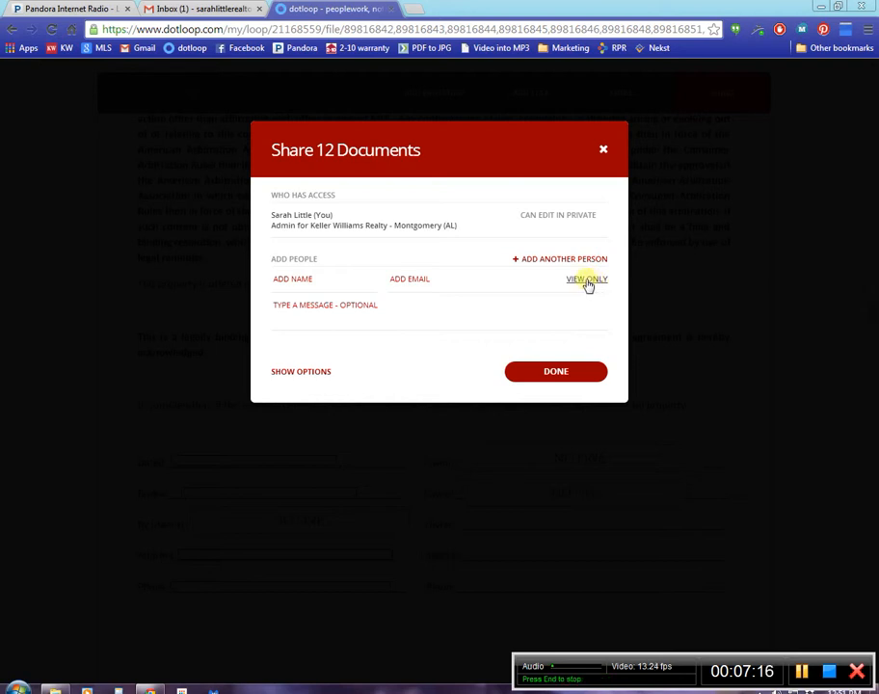
{"action": "left_click", "coordinate": [587, 283]}
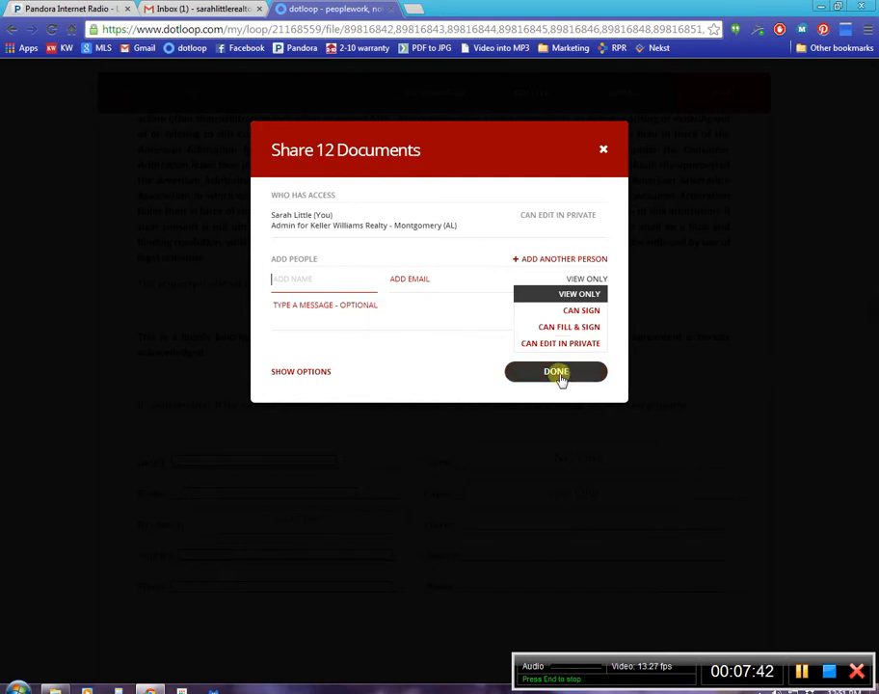
{"action": "left_click", "coordinate": [604, 153]}
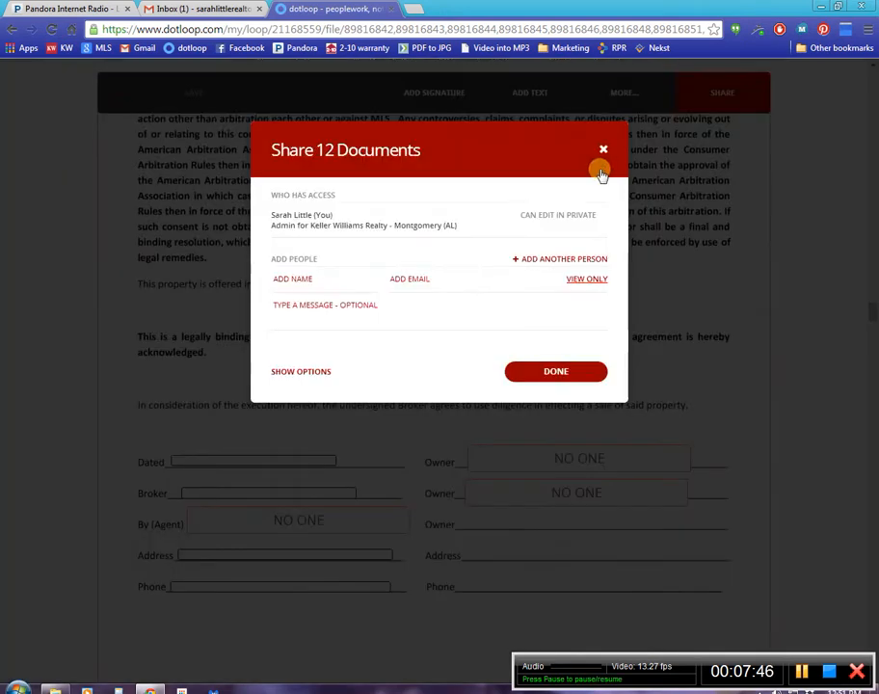
{"action": "left_click", "coordinate": [604, 149]}
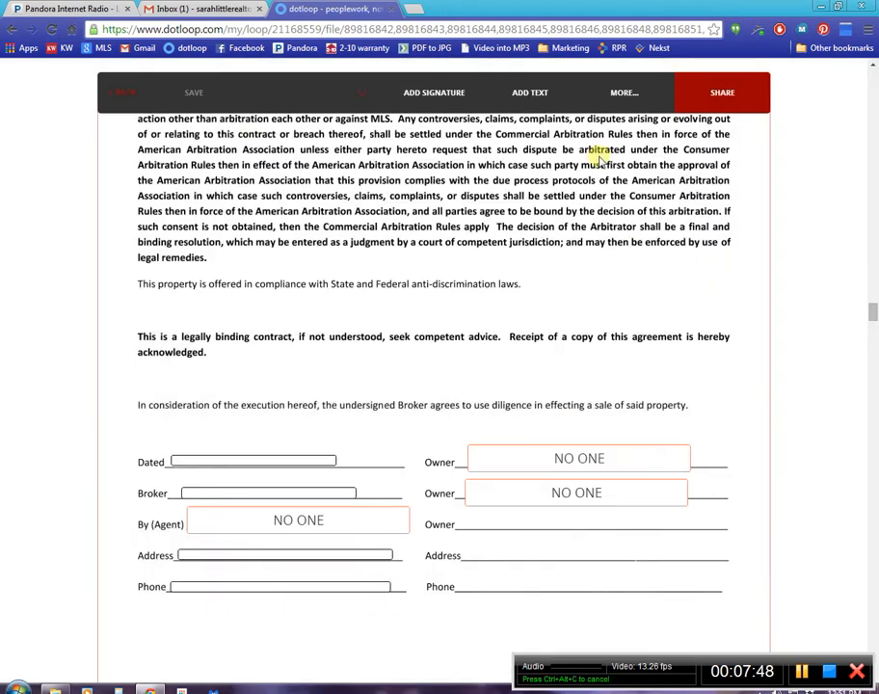
Leave the opened documents without sharing them, return to the loops list and open the fourth loop, an active sale/purchase.
{"action": "left_click", "coordinate": [118, 95]}
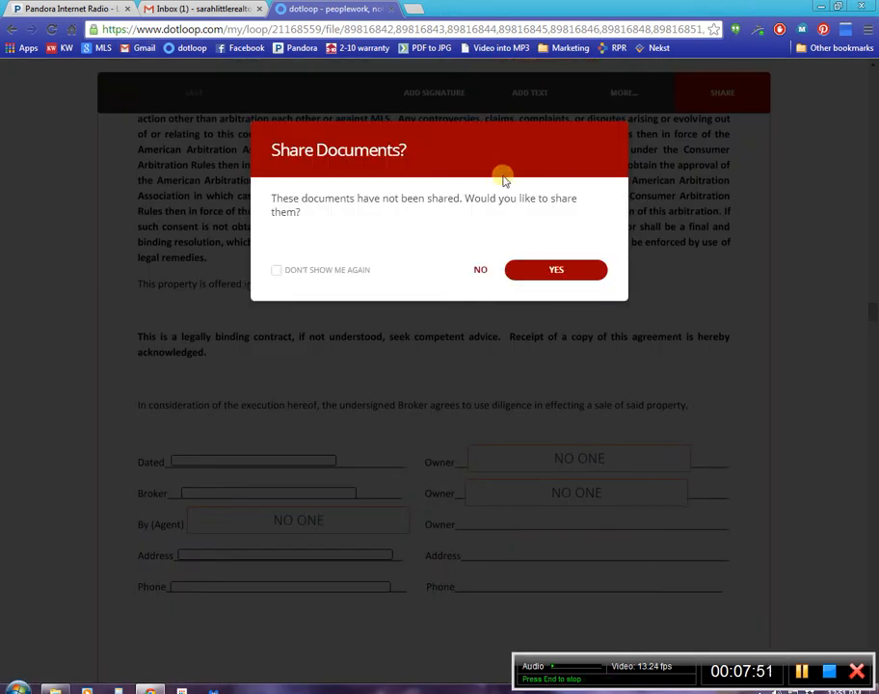
{"action": "left_click", "coordinate": [479, 269]}
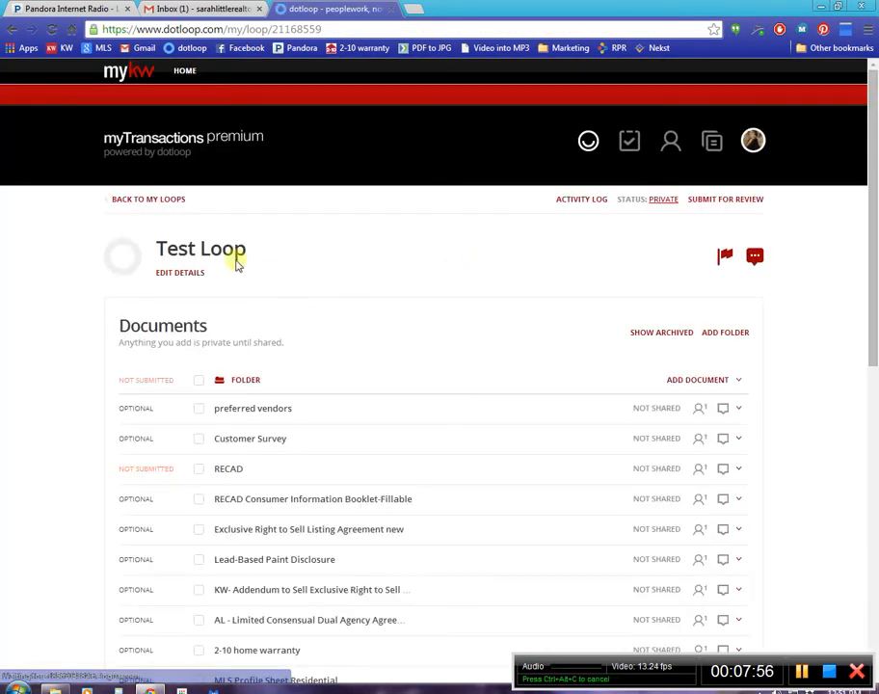
{"action": "left_click", "coordinate": [175, 207]}
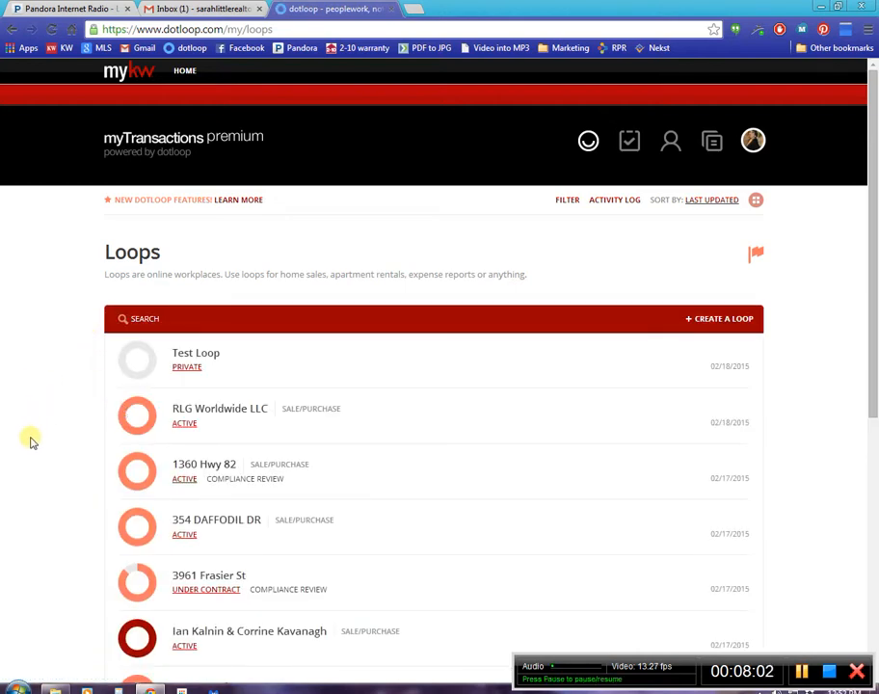
{"action": "left_click", "coordinate": [194, 522]}
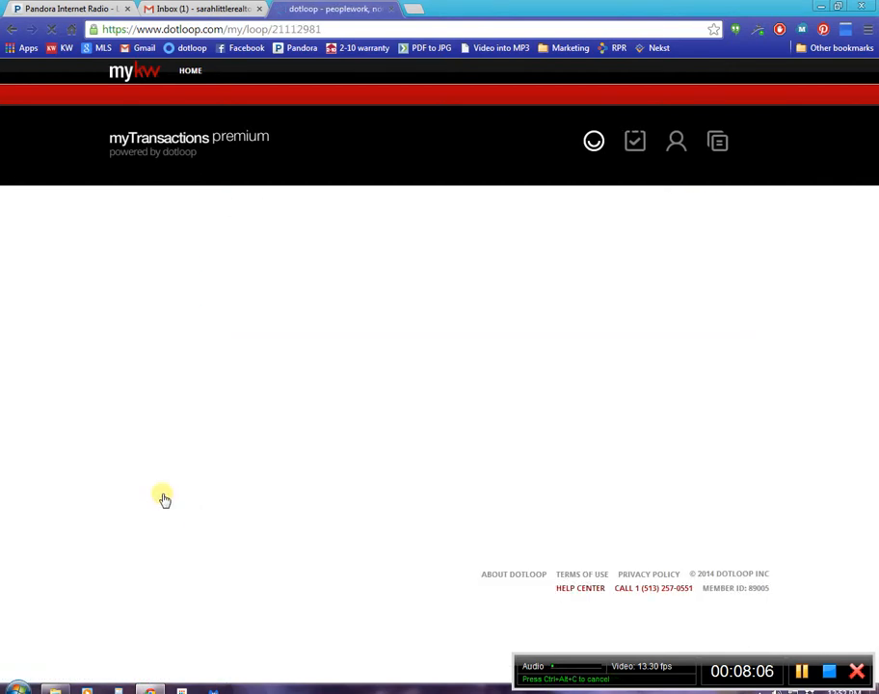
{"action": "mouse_move", "coordinate": [604, 408]}
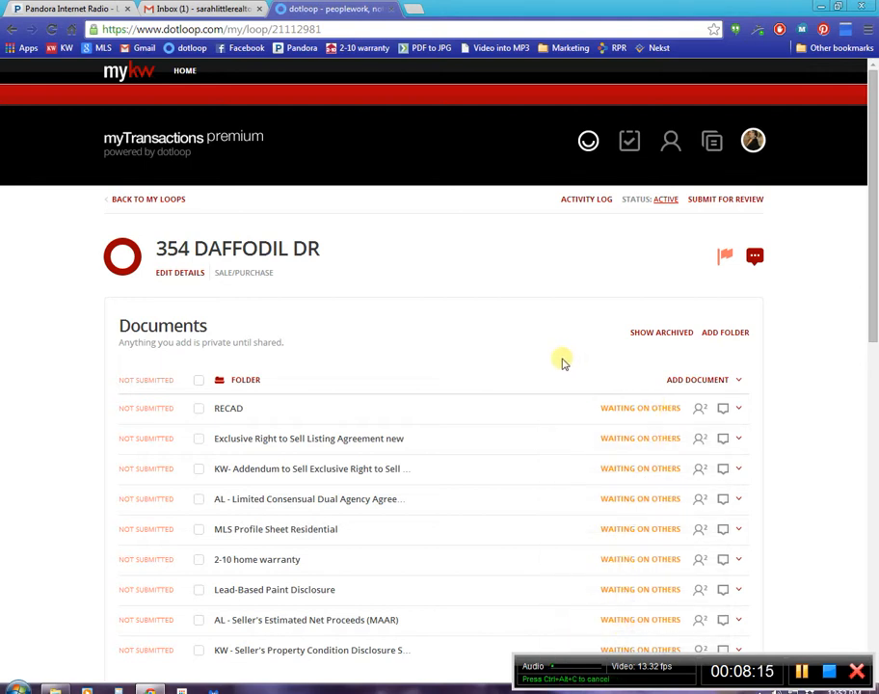
Select all documents in the loop's folder and review the client's sharing access and its Remove and Reshare choices.
{"action": "left_click", "coordinate": [197, 380]}
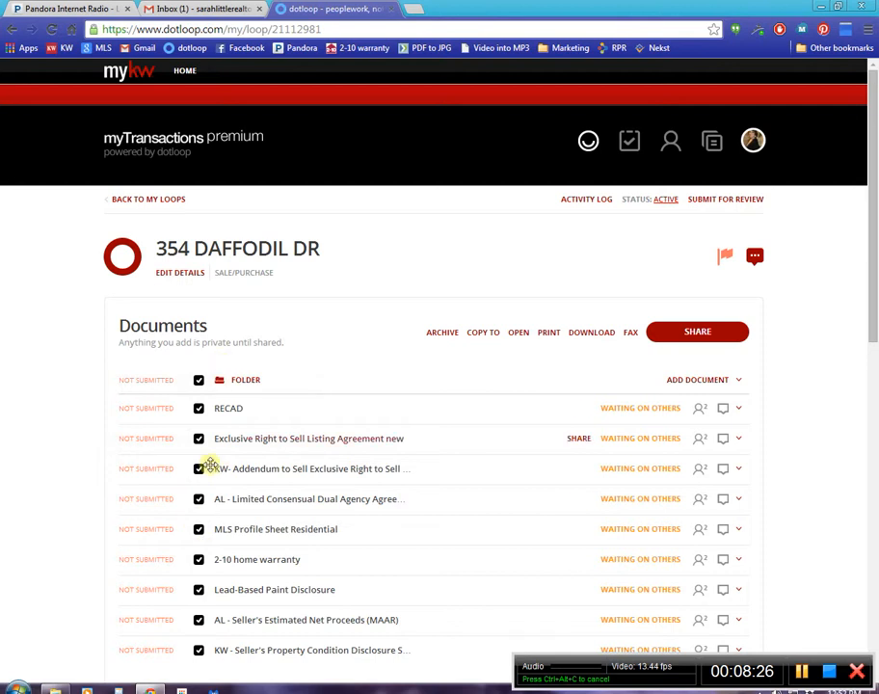
{"action": "left_click", "coordinate": [707, 332]}
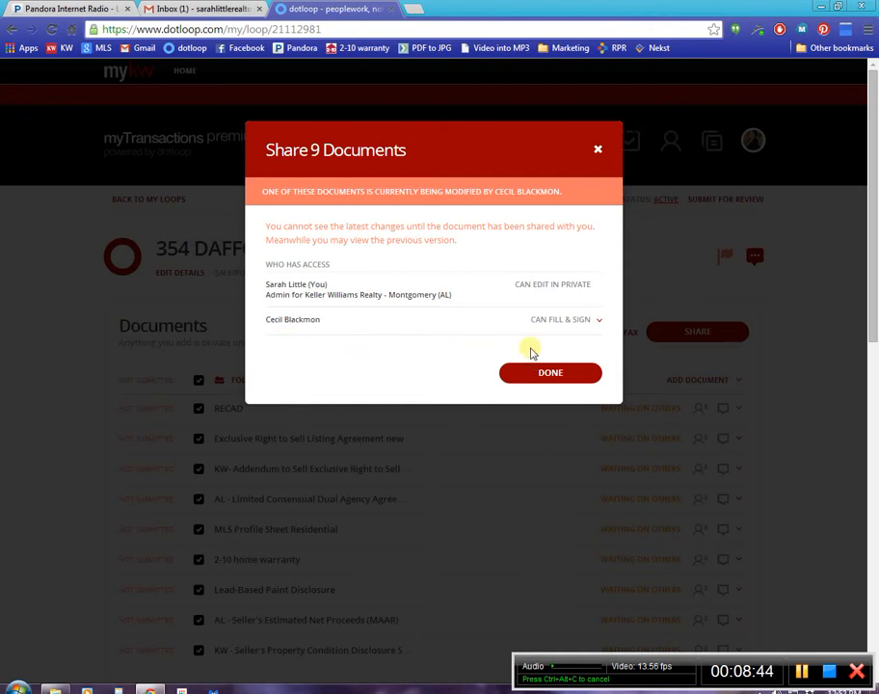
{"action": "left_click_drag", "start_coordinate": [258, 324], "coordinate": [322, 322]}
{"action": "left_click", "coordinate": [354, 379]}
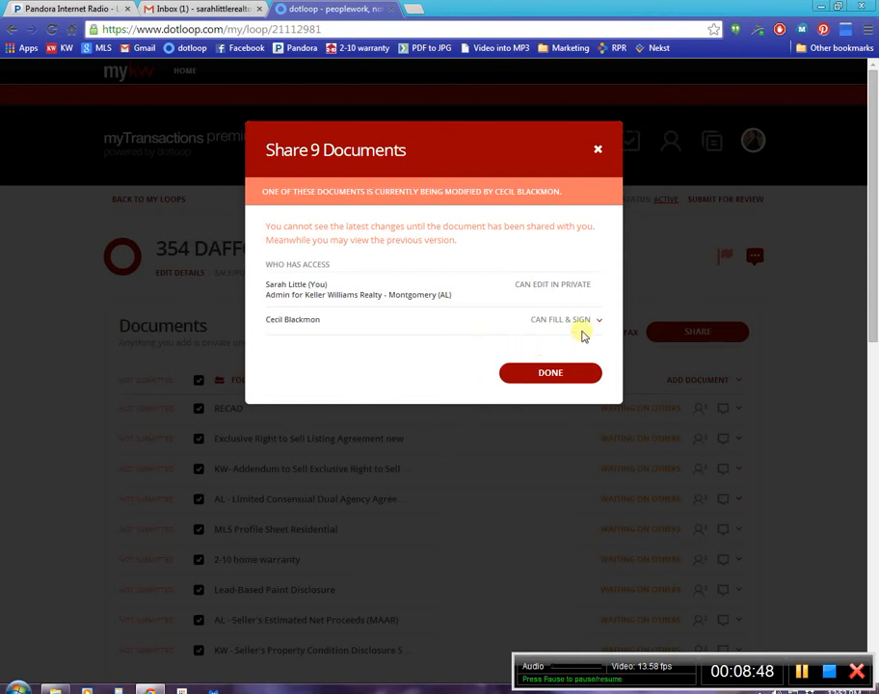
{"action": "left_click", "coordinate": [598, 323]}
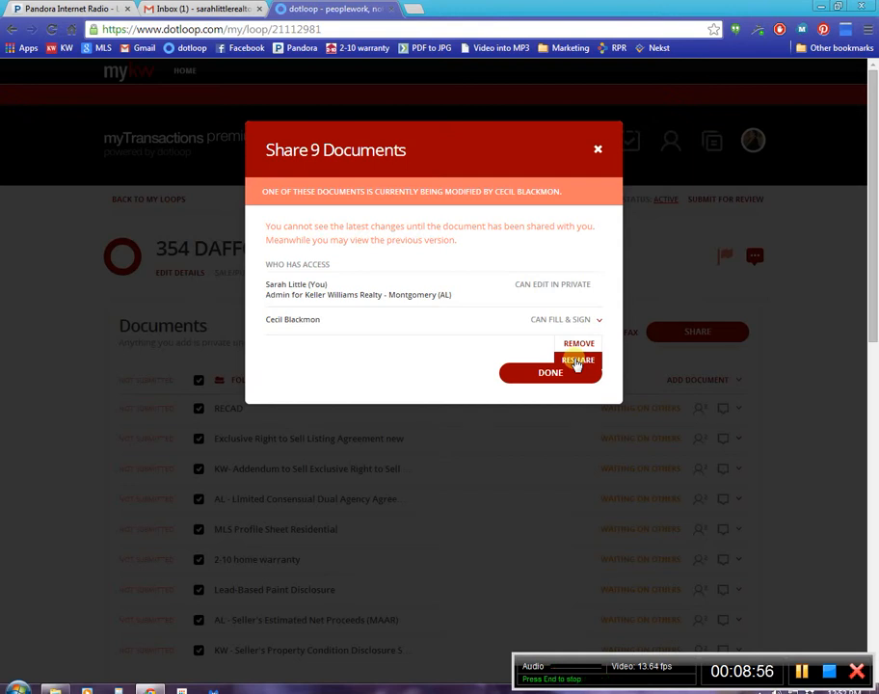
{"action": "left_click", "coordinate": [544, 369]}
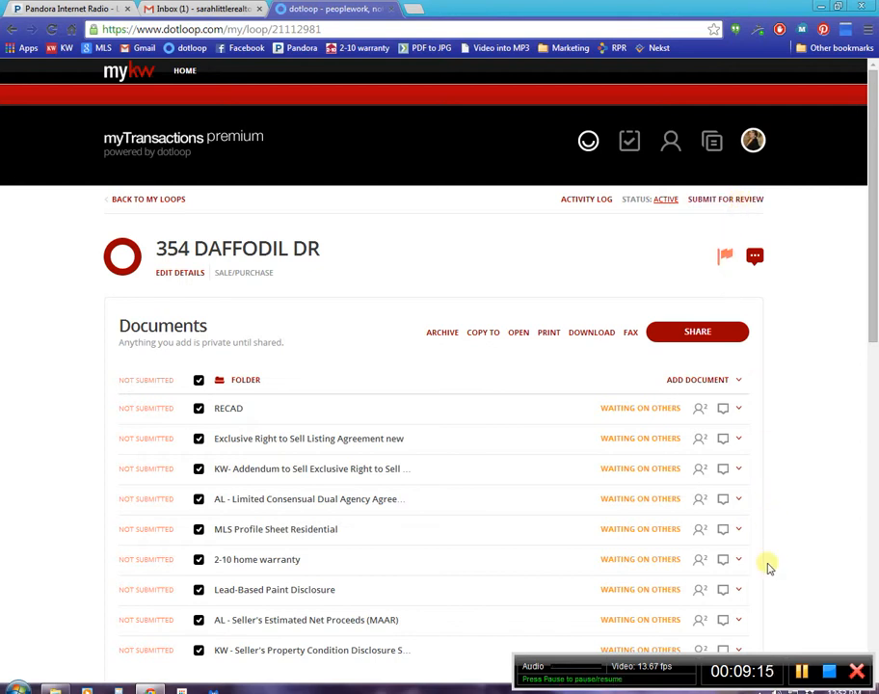
Switch to Gmail and start forwarding the trashed email "the rest of them" with its attachments.
{"action": "left_click", "coordinate": [801, 672]}
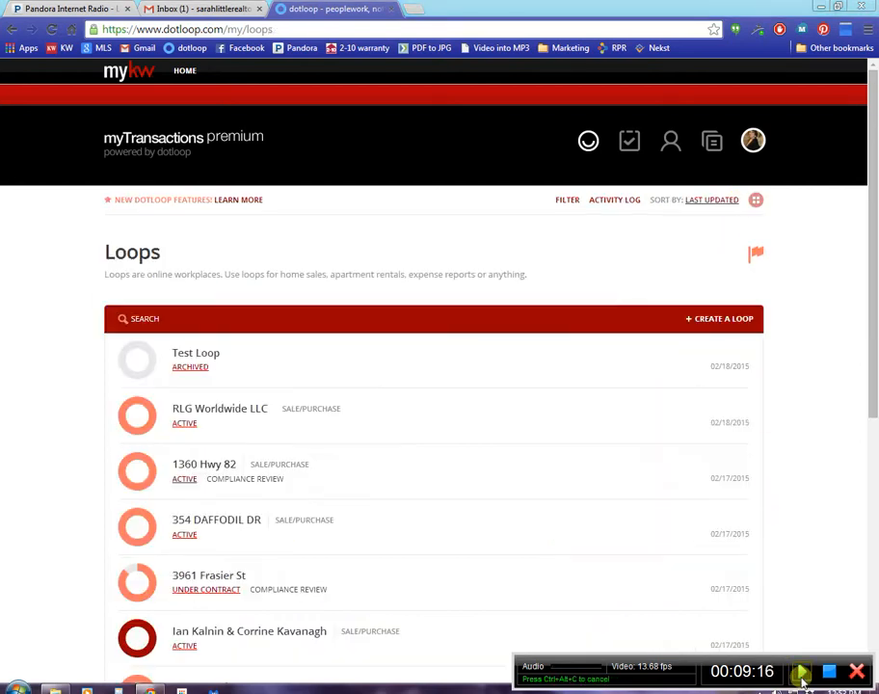
{"action": "left_click", "coordinate": [802, 671]}
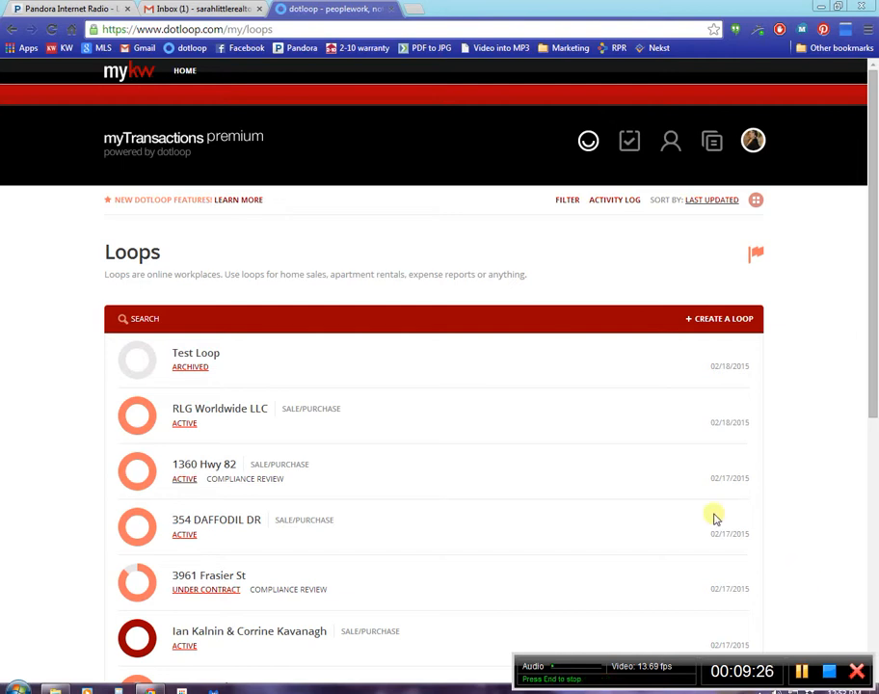
{"action": "left_click", "coordinate": [206, 8]}
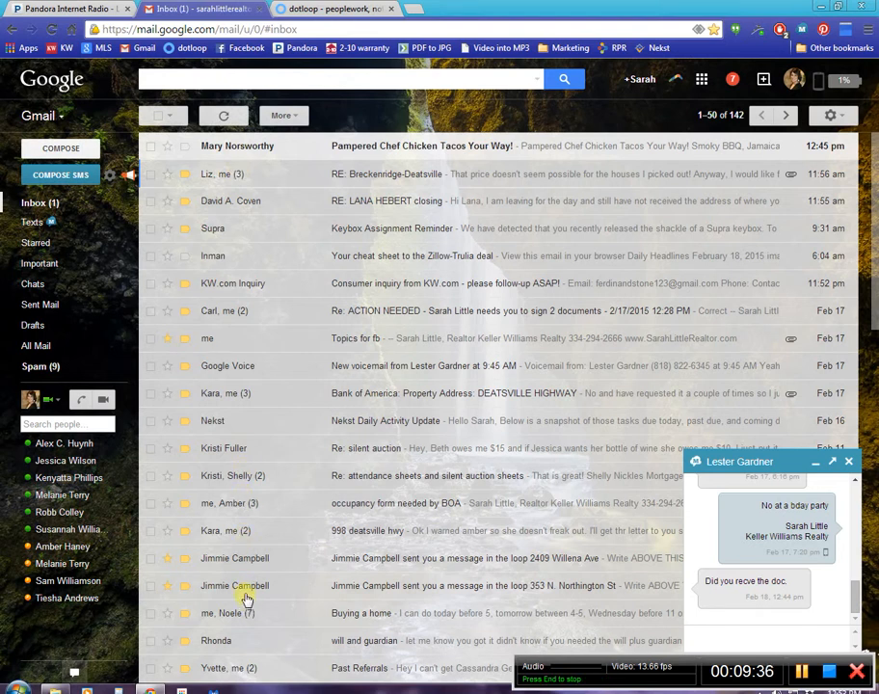
{"action": "left_click", "coordinate": [808, 678]}
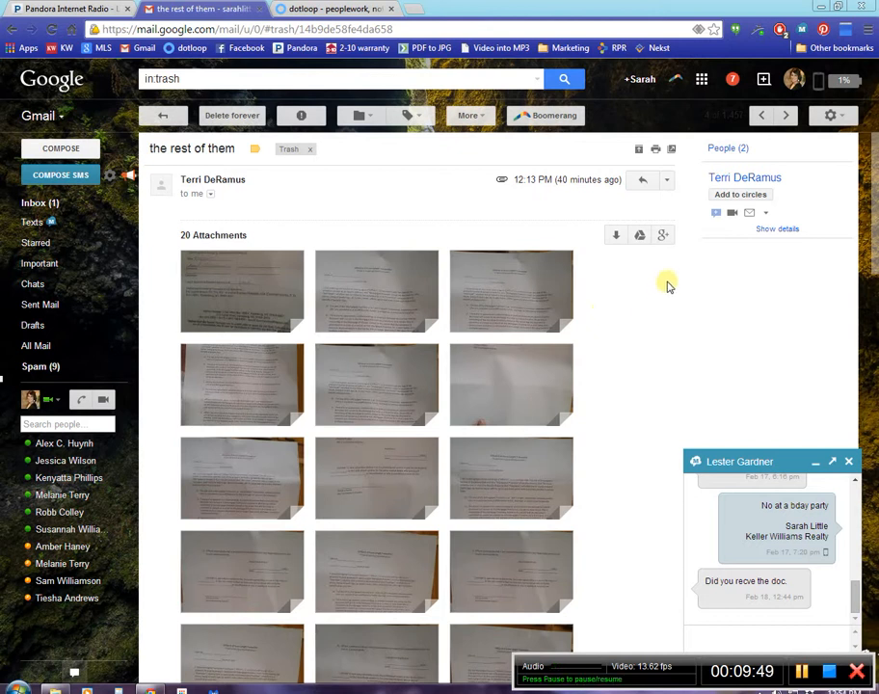
{"action": "left_click", "coordinate": [665, 180]}
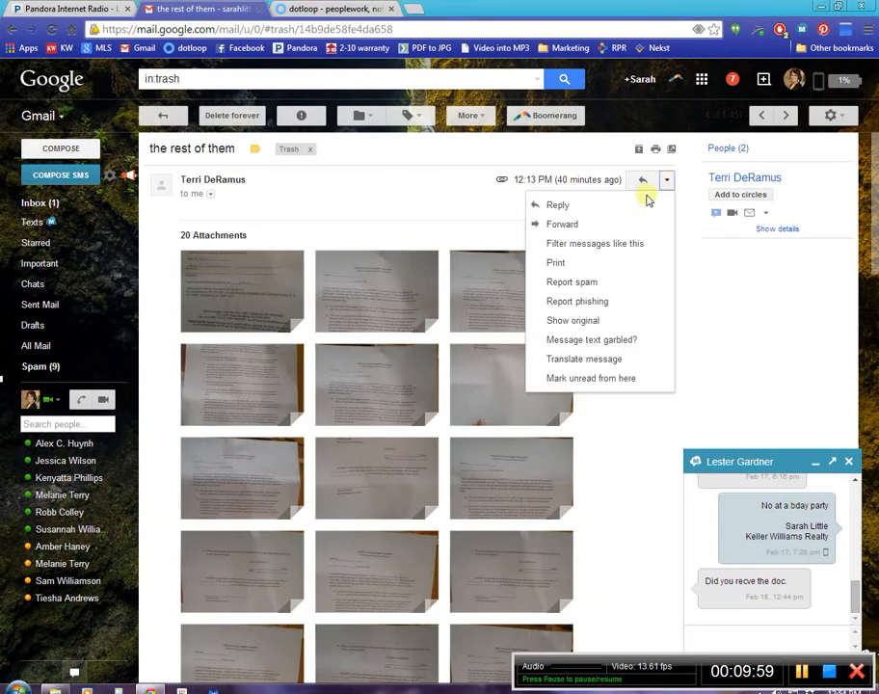
{"action": "left_click", "coordinate": [545, 226]}
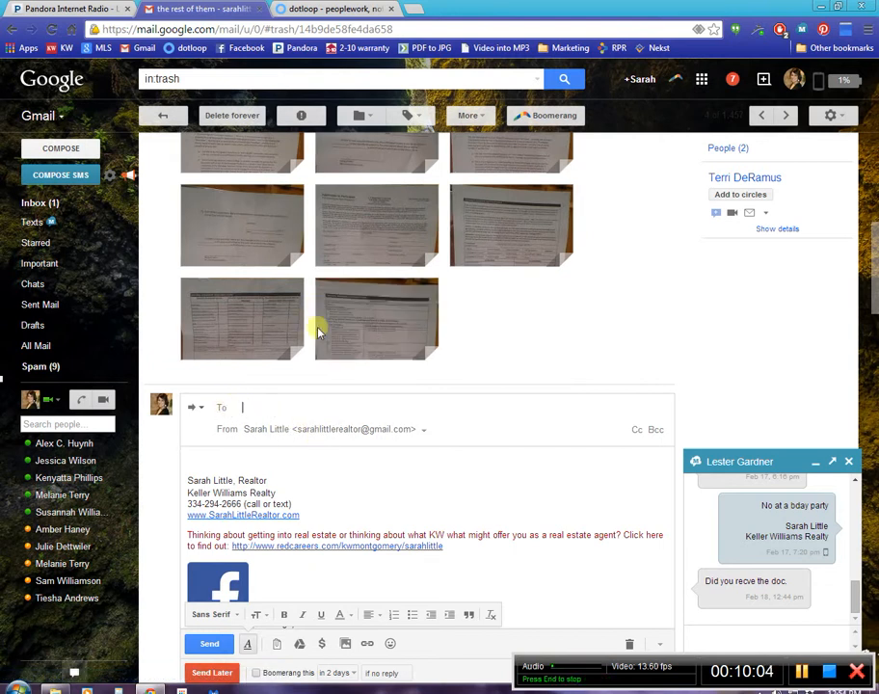
Switch to dotloop, open Test Loop and copy its folder's upload email address from the options for adding a document.
{"action": "left_click", "coordinate": [340, 6]}
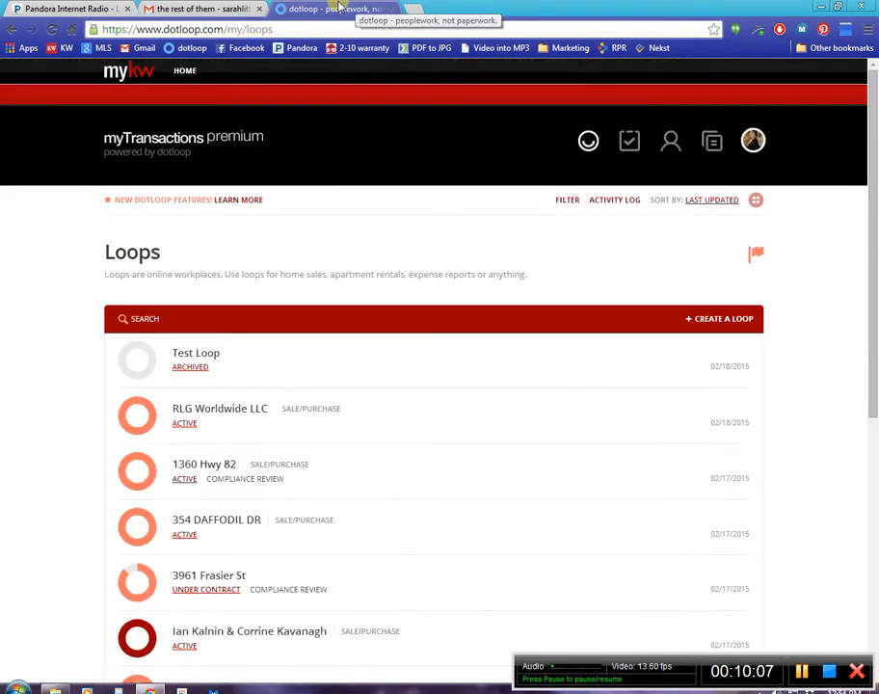
{"action": "left_click", "coordinate": [193, 354]}
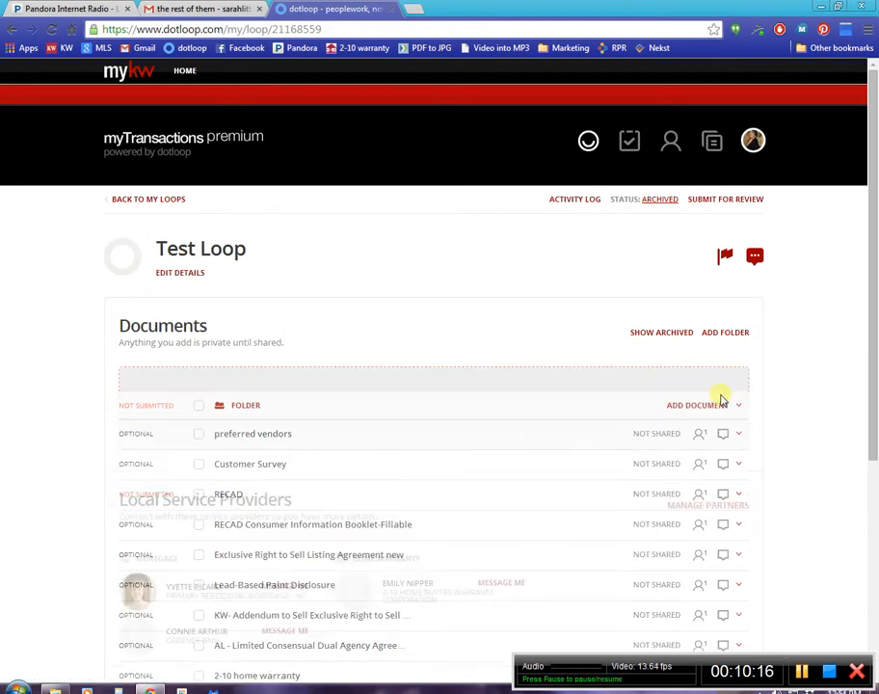
{"action": "left_click", "coordinate": [690, 383]}
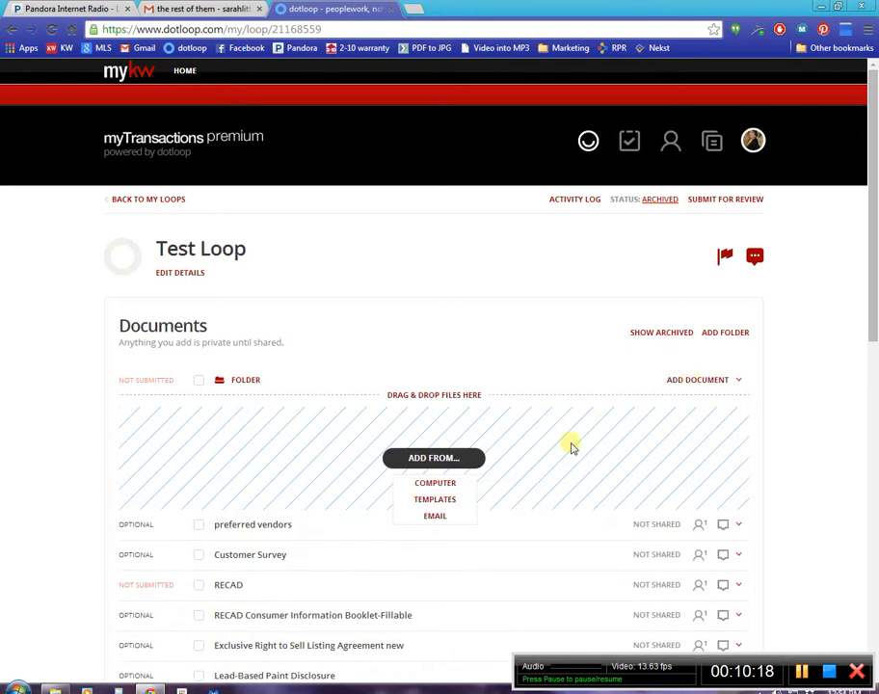
{"action": "left_click", "coordinate": [433, 518]}
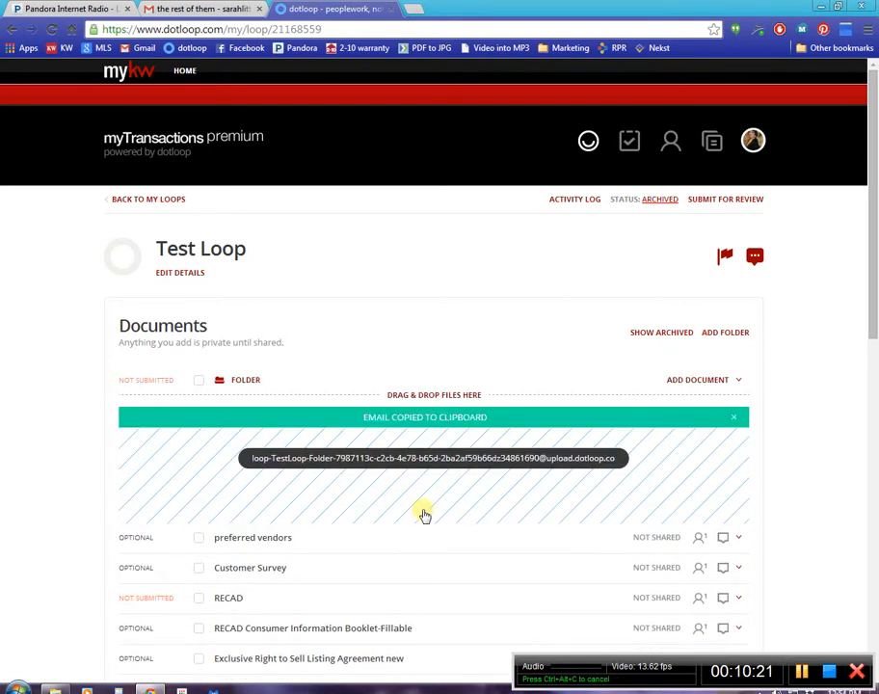
{"action": "left_click", "coordinate": [313, 458]}
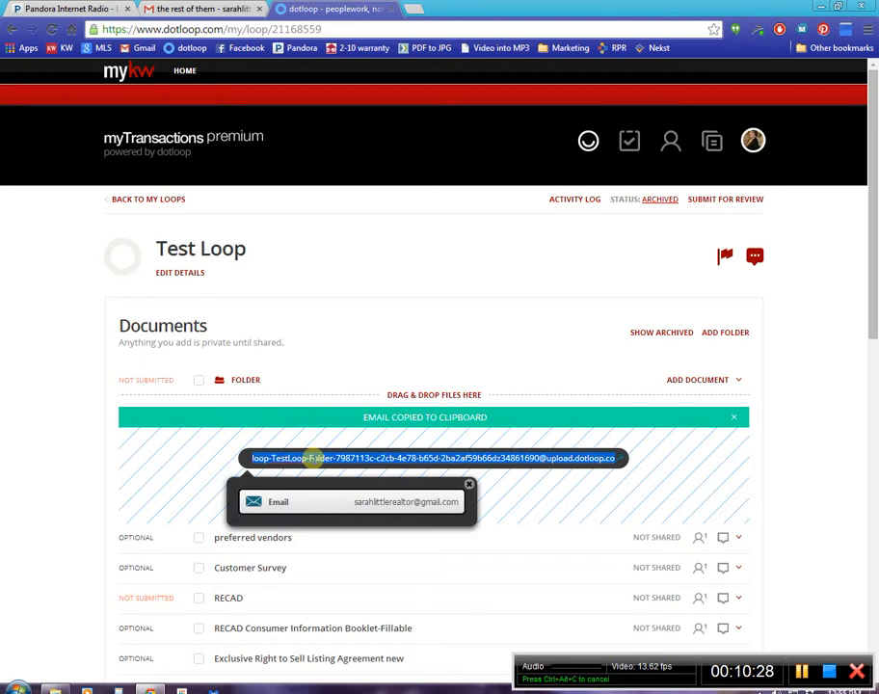
{"action": "right_click", "coordinate": [313, 459]}
{"action": "left_click", "coordinate": [359, 231]}
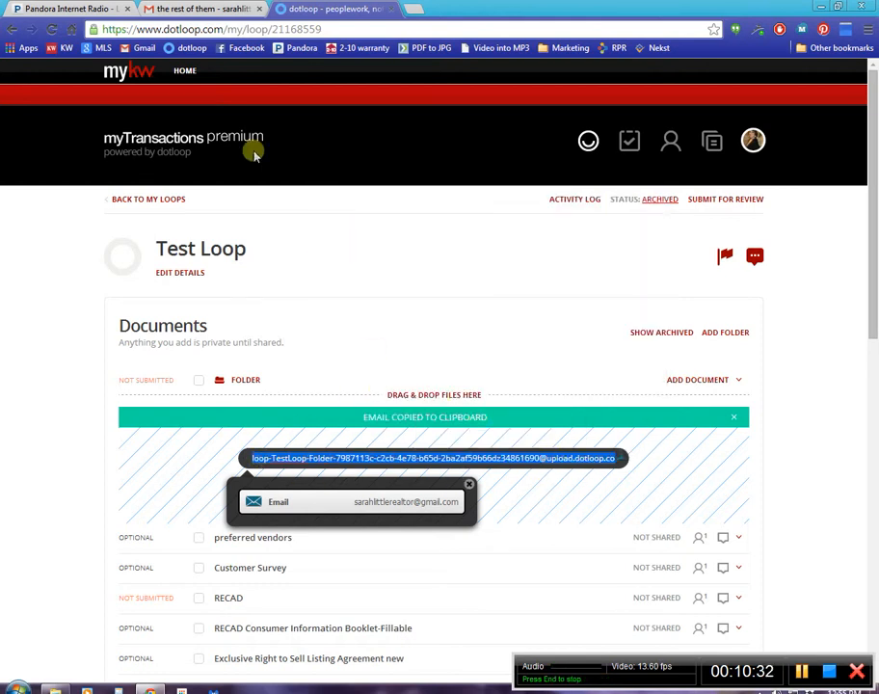
In Gmail, paste the folder's upload address as the forward's recipient and send it, and reload Test Loop in dotloop.
{"action": "left_click", "coordinate": [163, 8]}
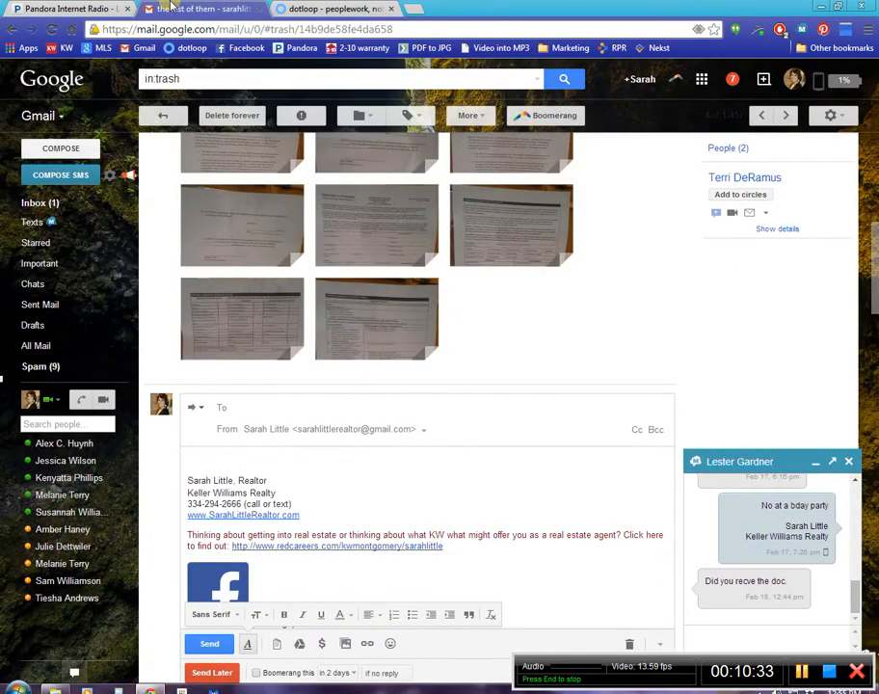
{"action": "right_click", "coordinate": [272, 404]}
{"action": "left_click", "coordinate": [304, 484]}
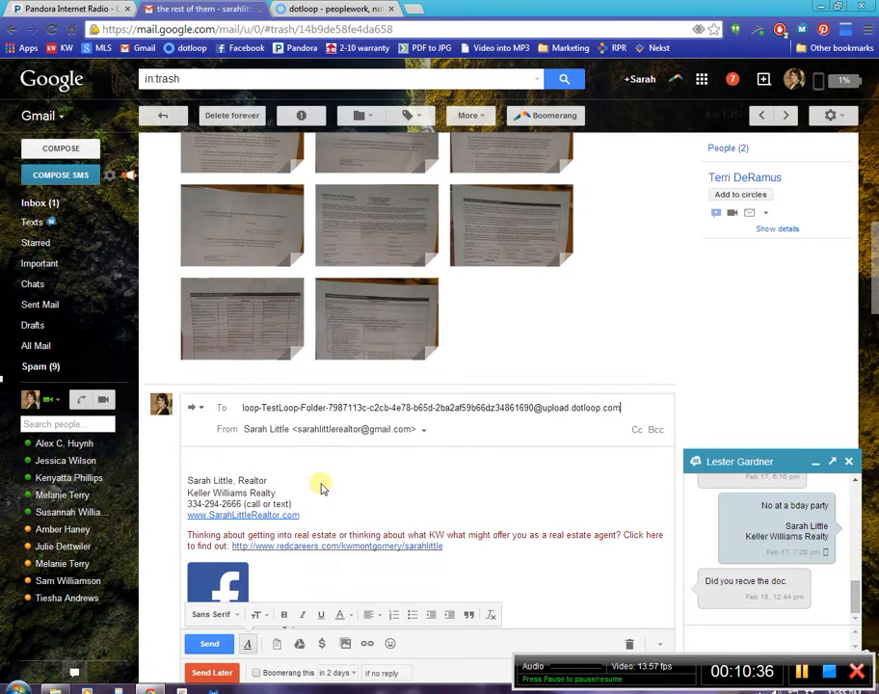
{"action": "left_click", "coordinate": [223, 651]}
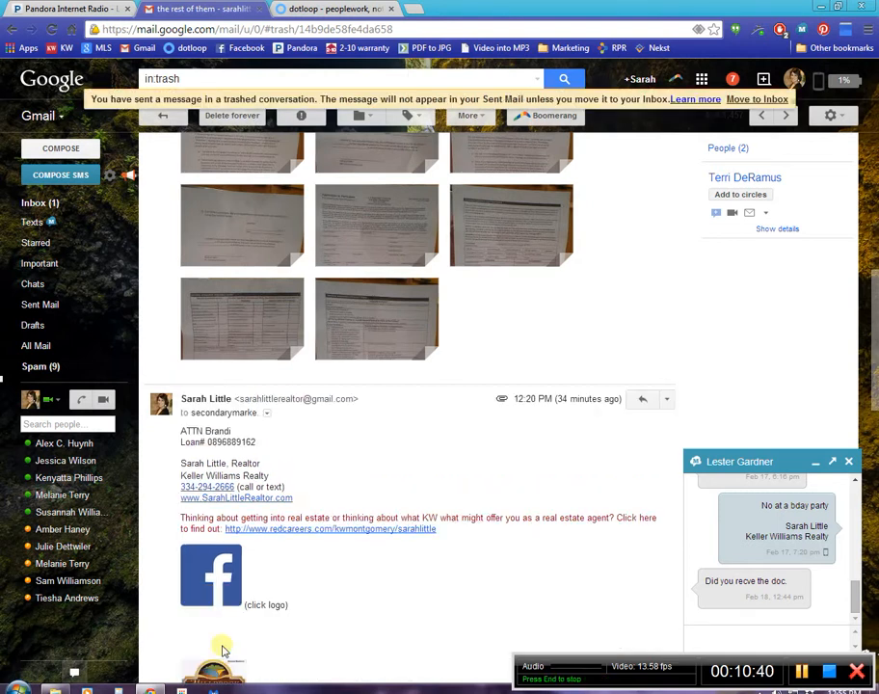
{"action": "left_click", "coordinate": [313, 11]}
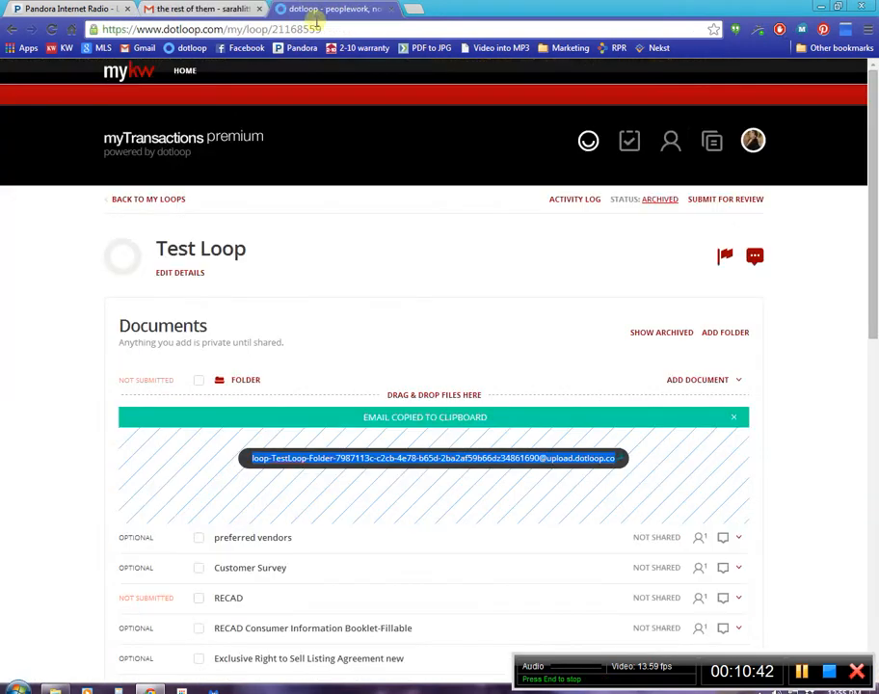
{"action": "left_click", "coordinate": [51, 32]}
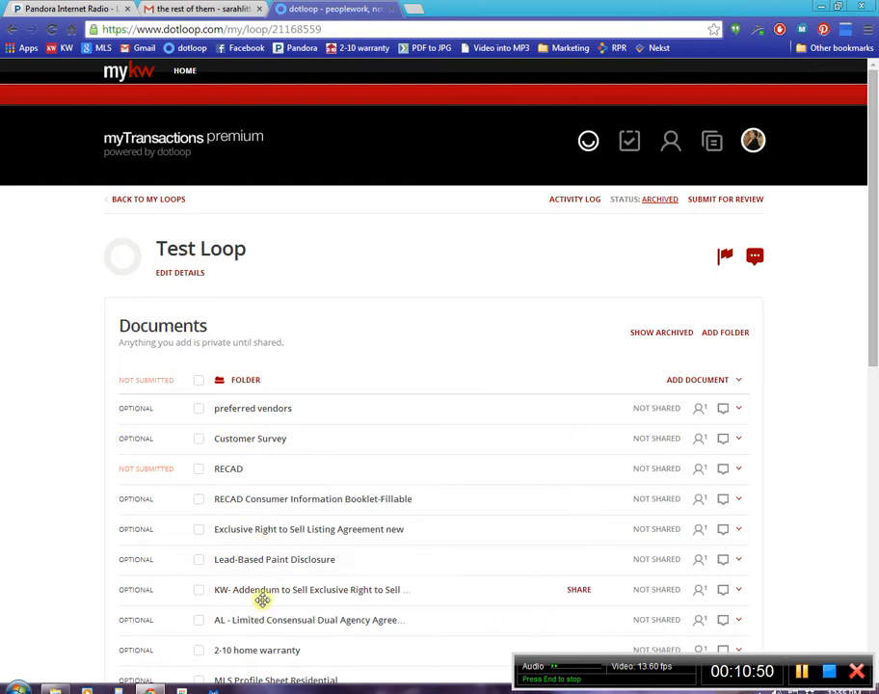
Check the sent forward in Gmail's trashed conversation and return to Test Loop in dotloop.
{"action": "left_click", "coordinate": [226, 9]}
{"action": "mouse_move", "coordinate": [391, 333]}
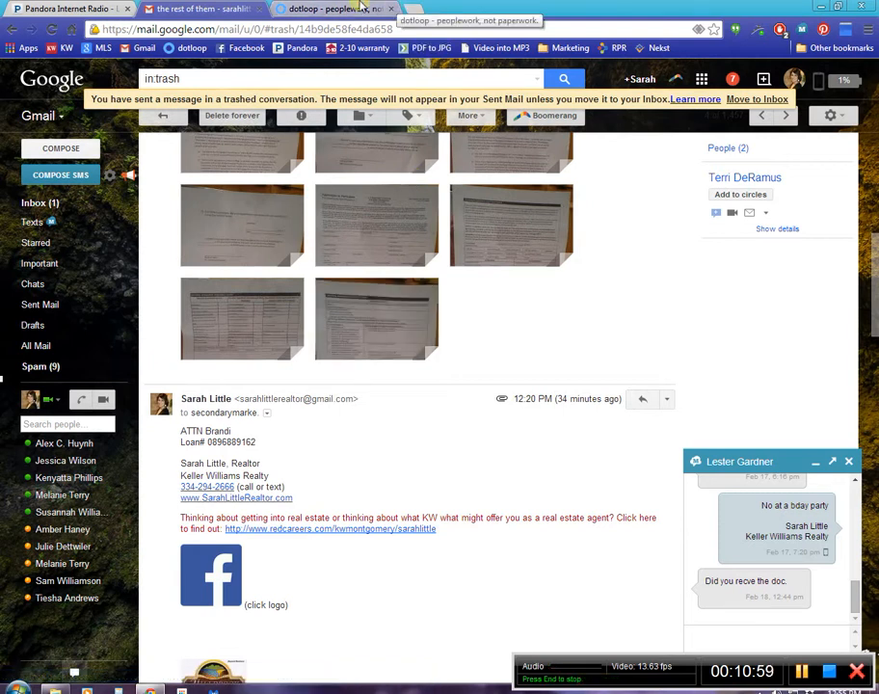
{"action": "left_click", "coordinate": [362, 7]}
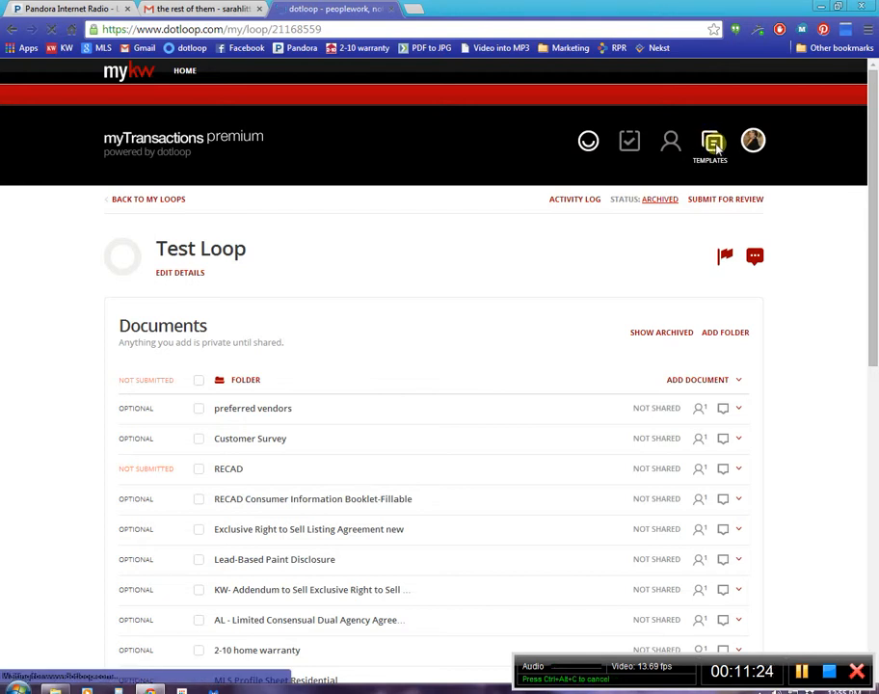
From the Inbox folder in Templates, copy the first Earnest Money document as a dotloop document into Test Loop's folder.
{"action": "left_click", "coordinate": [714, 145]}
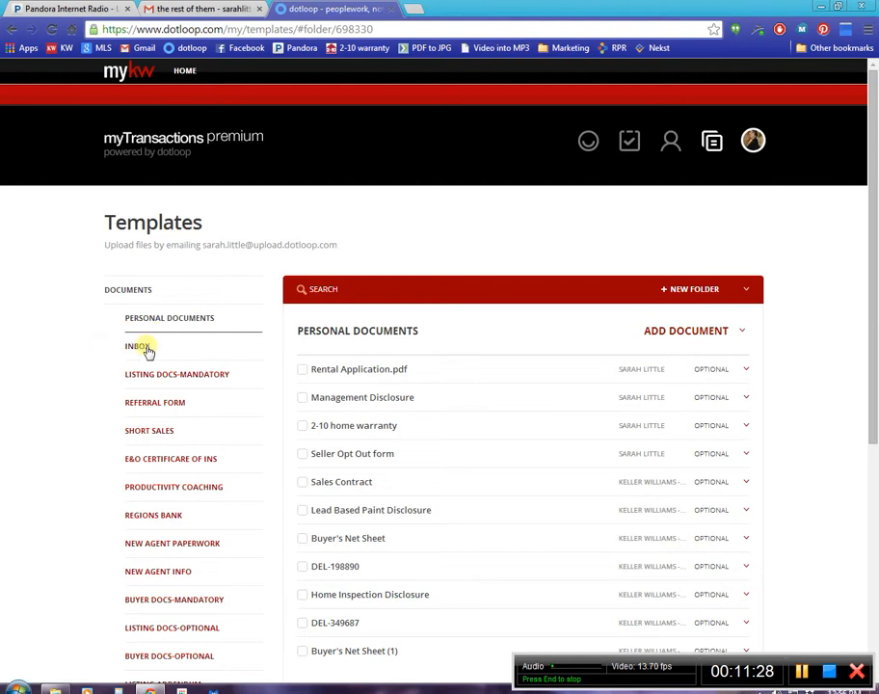
{"action": "left_click", "coordinate": [145, 349]}
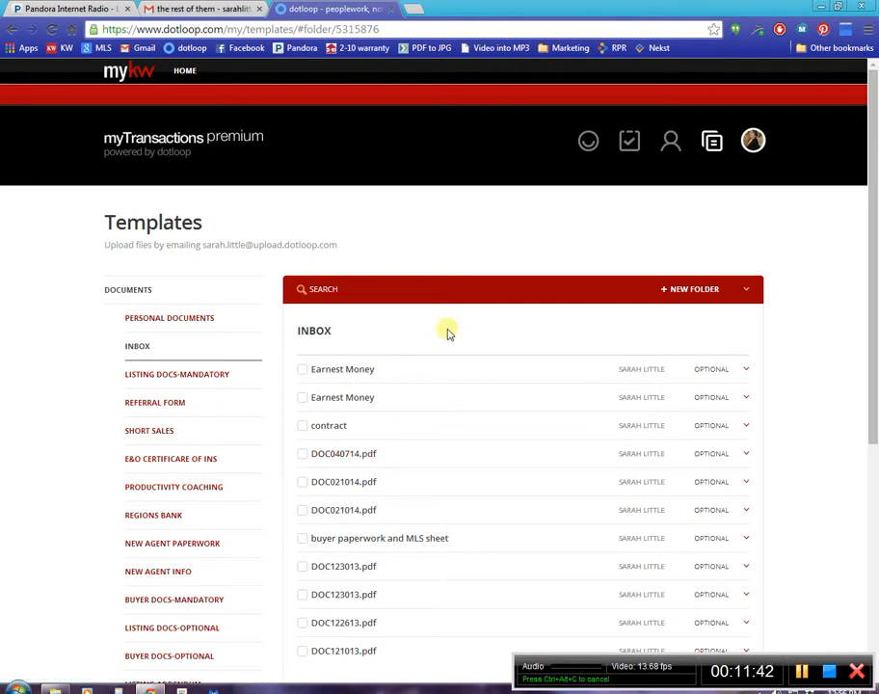
{"action": "left_click", "coordinate": [303, 371]}
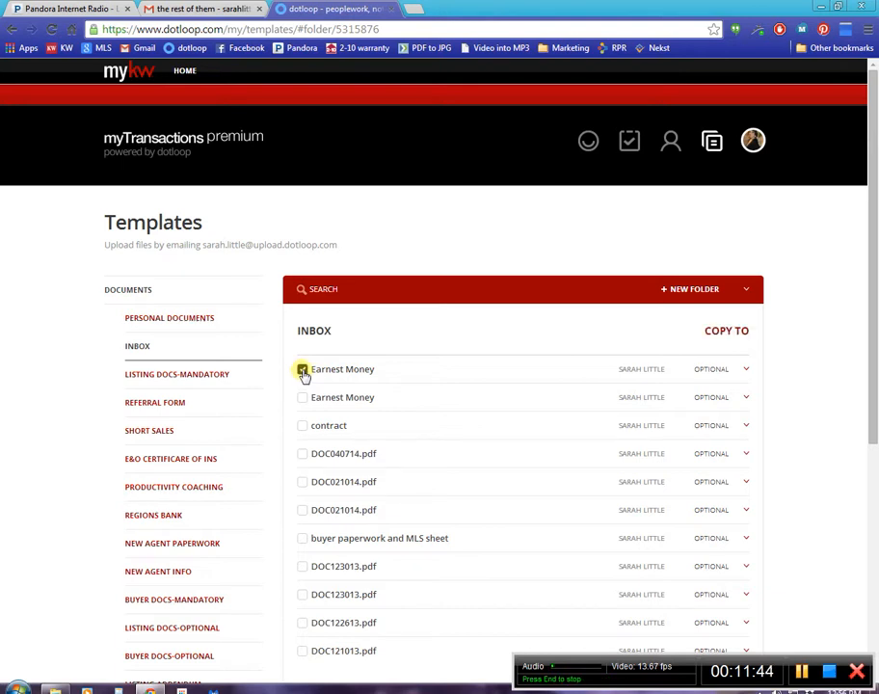
{"action": "left_click", "coordinate": [747, 370]}
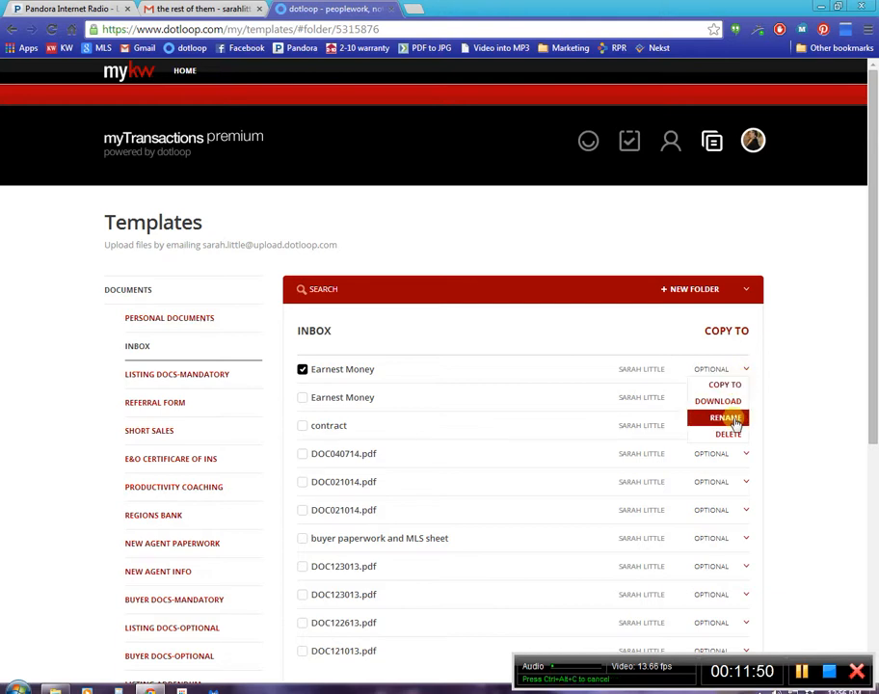
{"action": "left_click", "coordinate": [728, 385]}
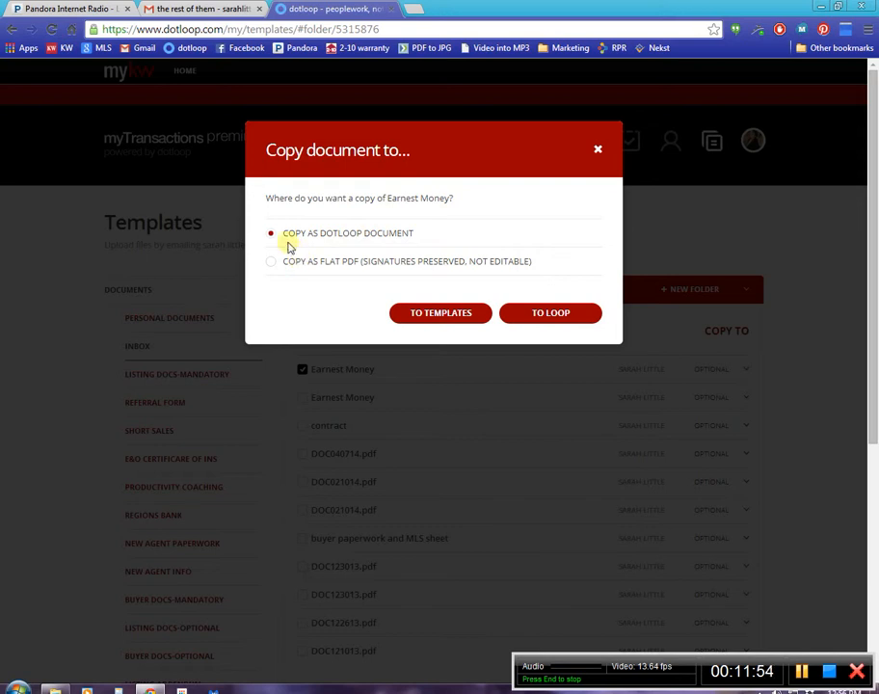
{"action": "left_click", "coordinate": [546, 318]}
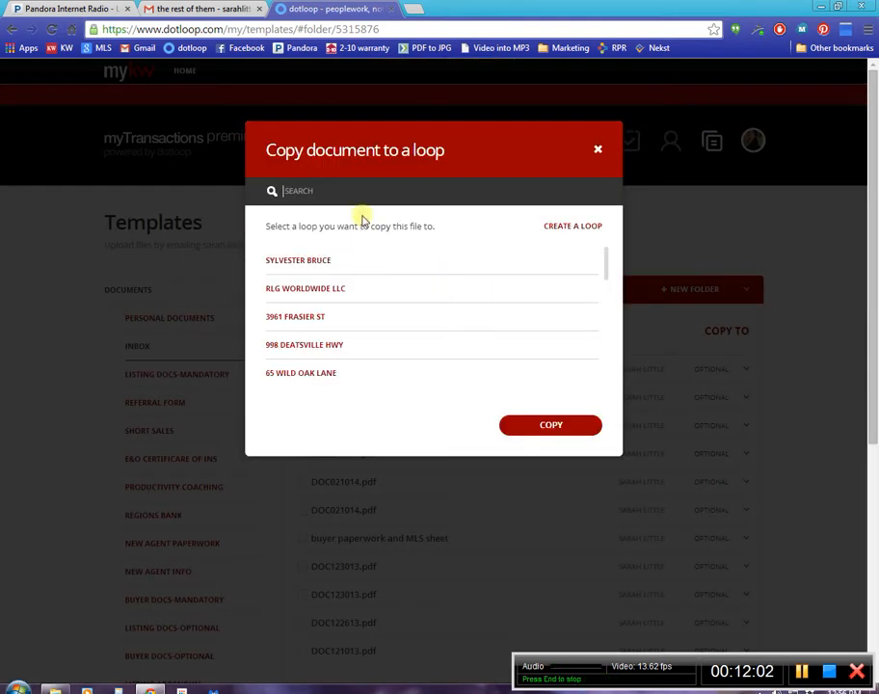
{"action": "type", "text": "test"}
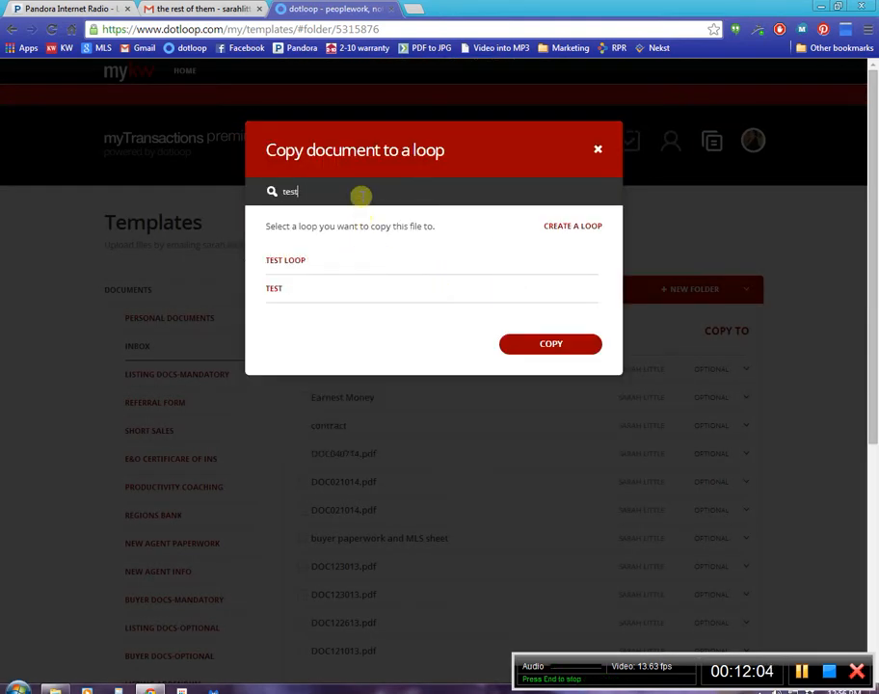
{"action": "left_click", "coordinate": [328, 263]}
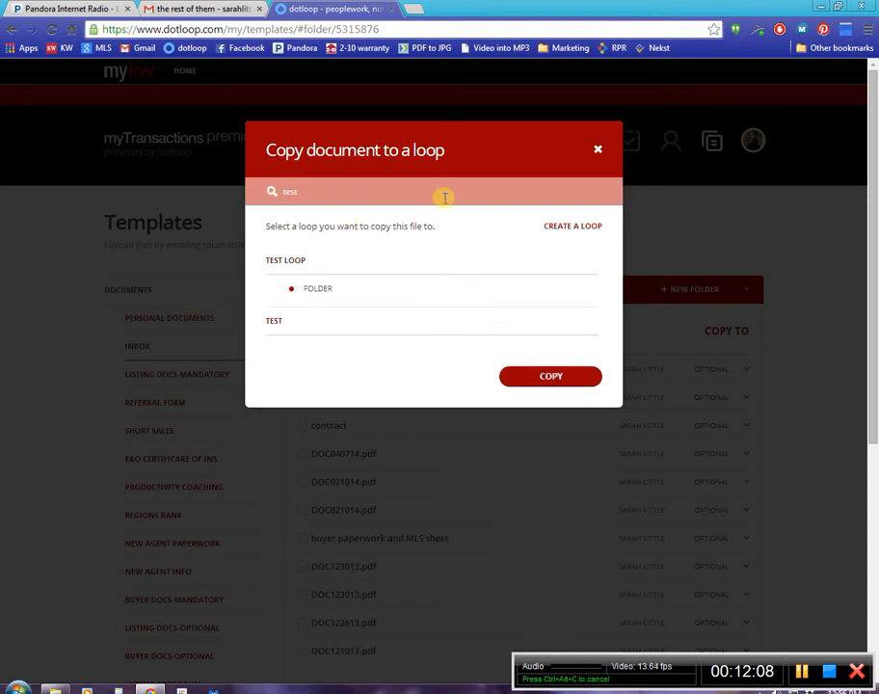
{"action": "left_click", "coordinate": [516, 383]}
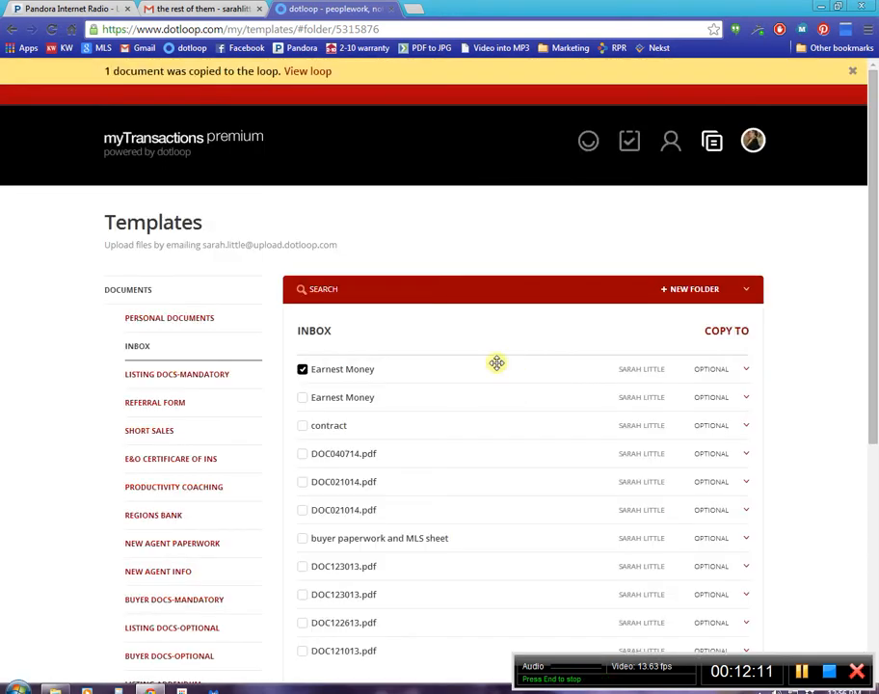
Go to the loops list and search it for "test".
{"action": "left_click", "coordinate": [587, 148]}
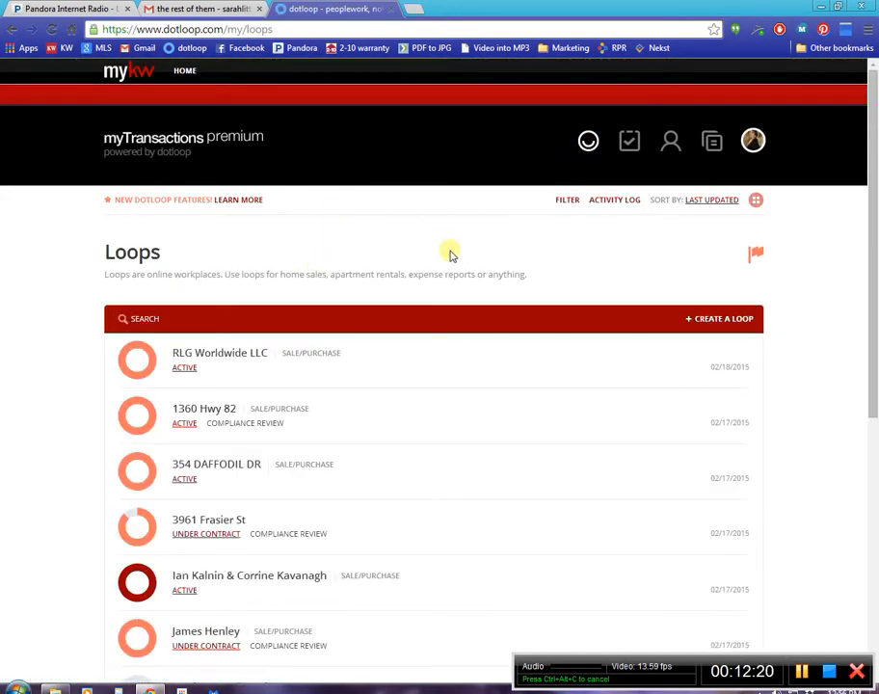
{"action": "left_click", "coordinate": [449, 318]}
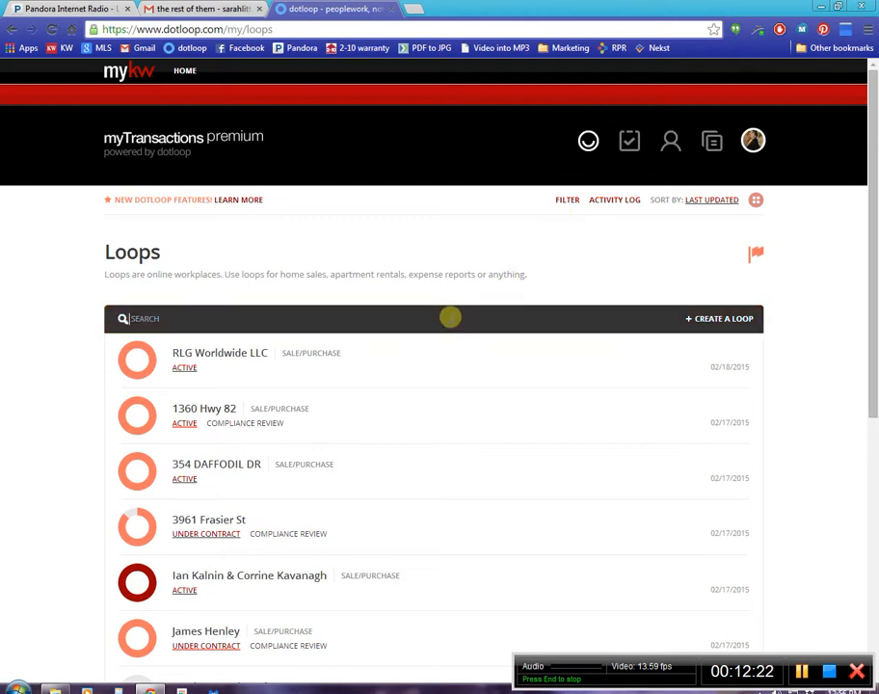
{"action": "type", "text": "test"}
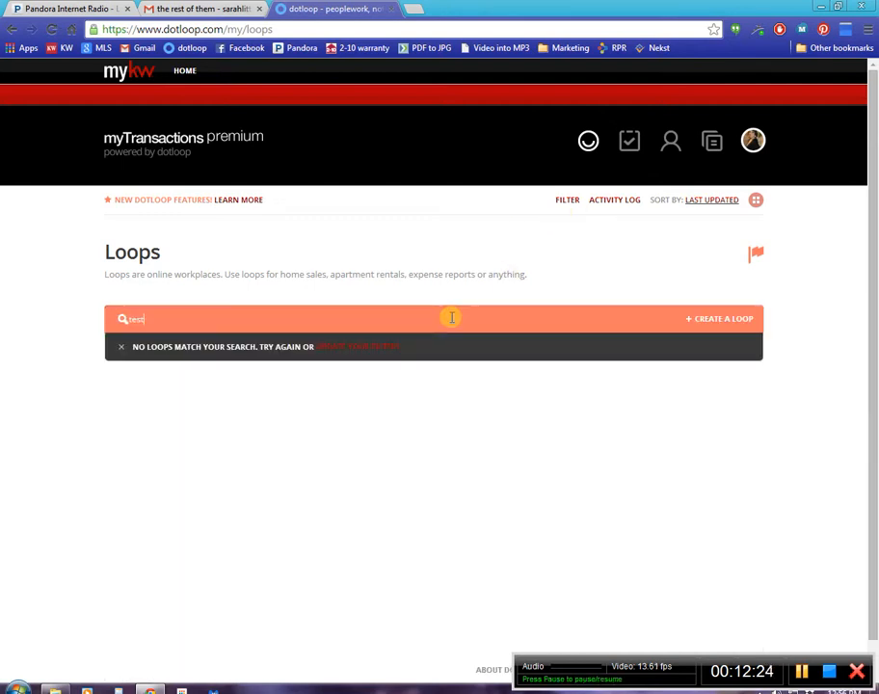
Add the Archived status to the loops filter, apply it and open Test Loop.
{"action": "left_click", "coordinate": [557, 201]}
{"action": "left_click", "coordinate": [276, 341]}
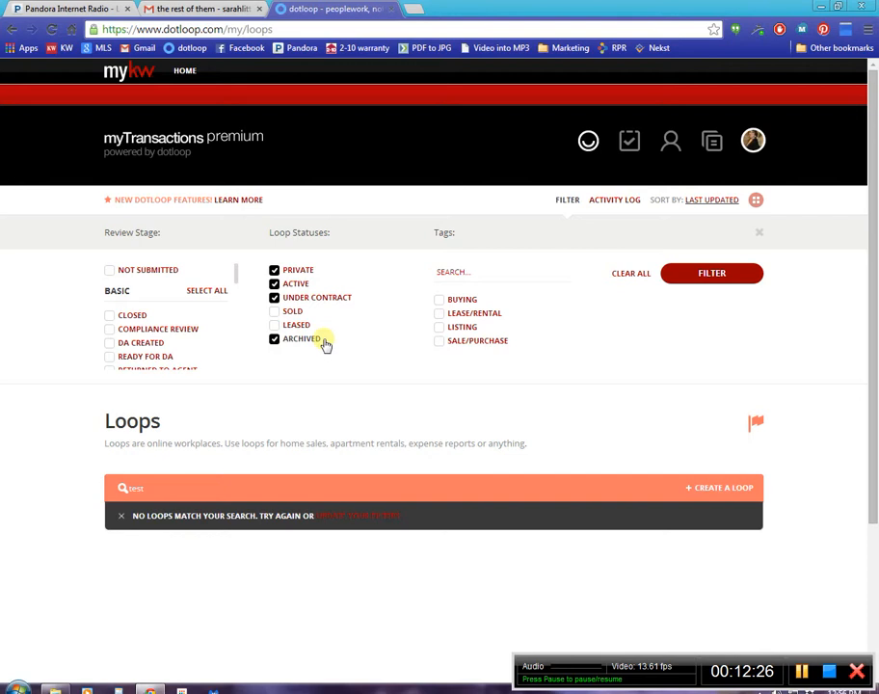
{"action": "left_click", "coordinate": [573, 204]}
{"action": "left_click", "coordinate": [575, 206]}
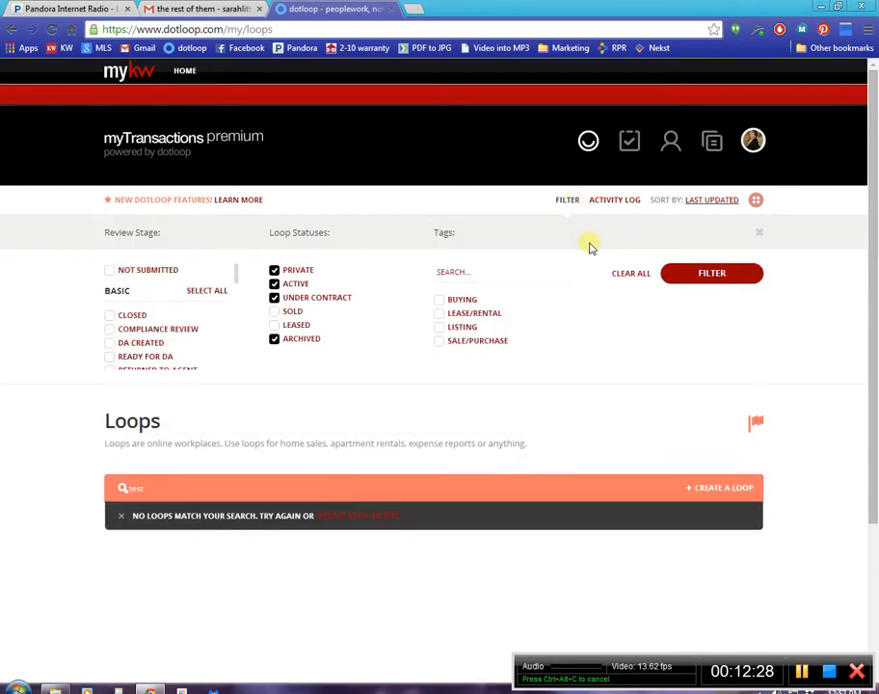
{"action": "left_click", "coordinate": [645, 282]}
{"action": "left_click", "coordinate": [193, 356]}
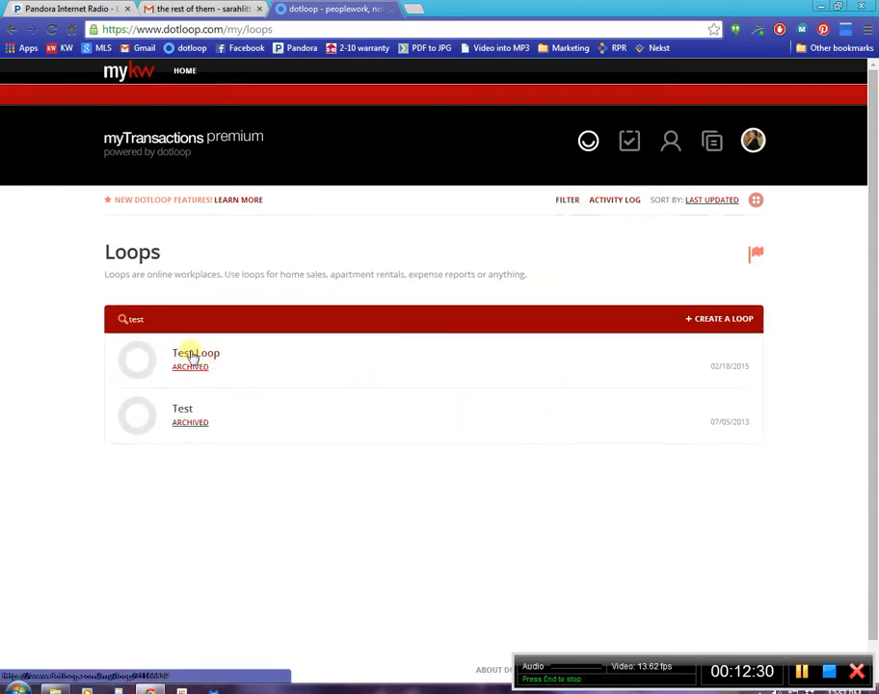